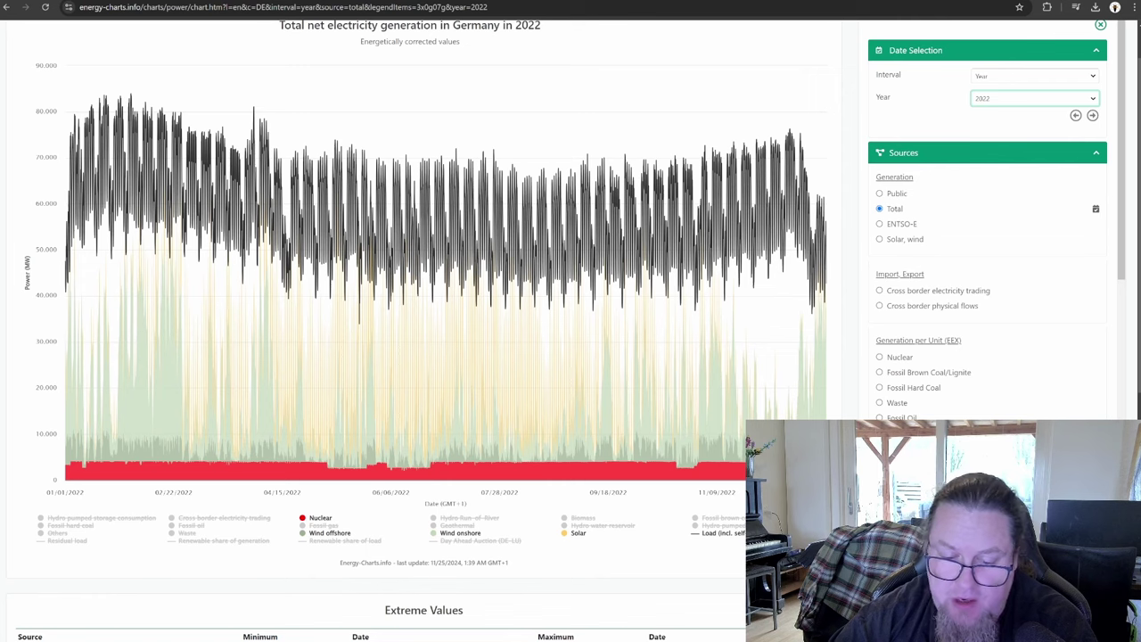
- Switch to the Excel workbook and open the TOTAL VOLUME sheet
left_click(509, 639)
left_click(453, 607)
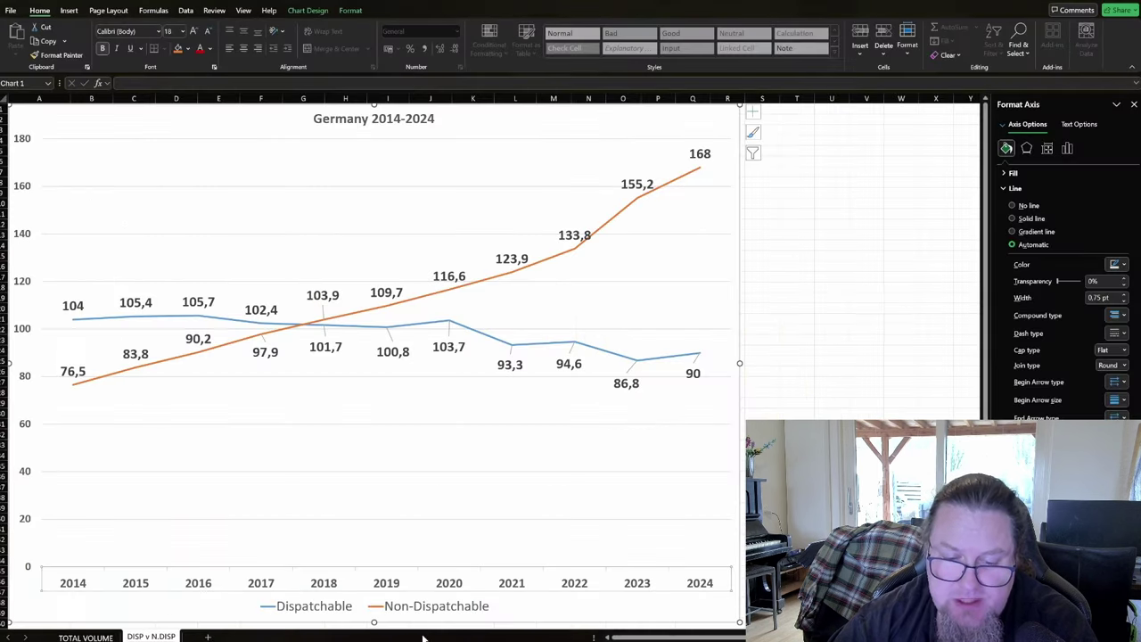
left_click(85, 637)
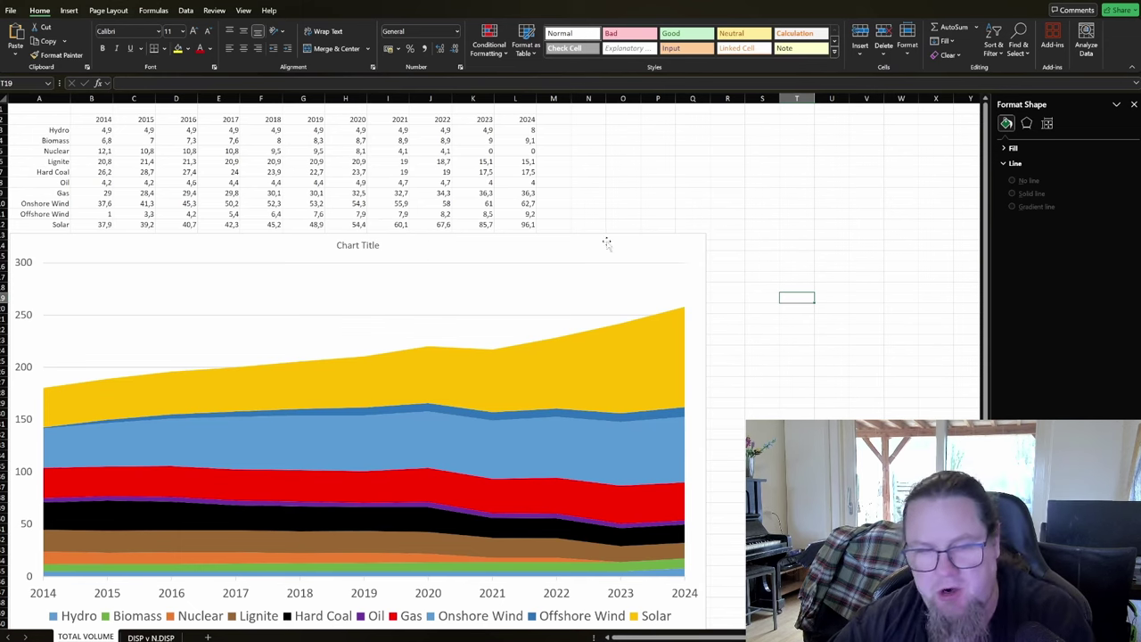
- Fill the Onshore Wind, Offshore Wind and Solar rows of the capacity table with yellow
scroll(734, 323, "up", 4, "ctrl")
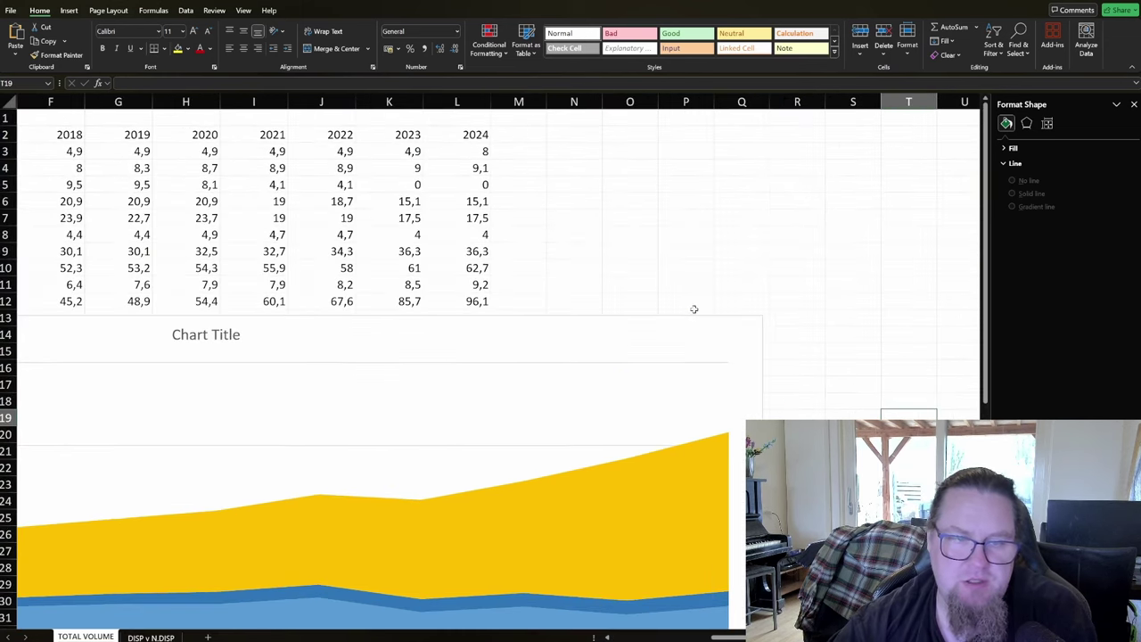
scroll(530, 420, "down", 2, "ctrl")
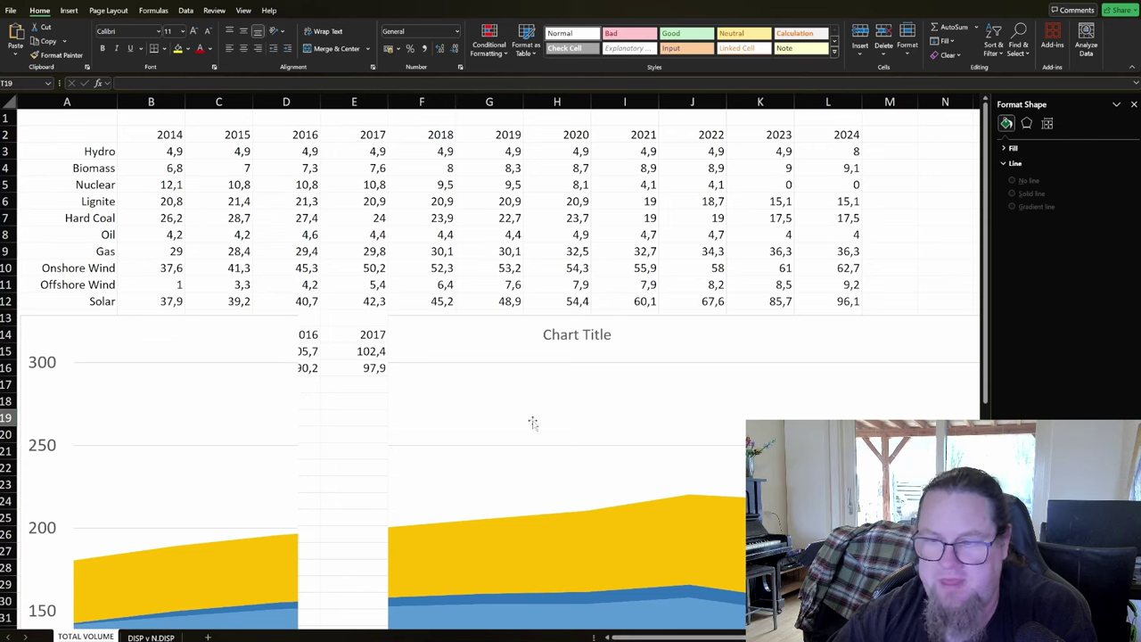
scroll(500, 316, "up", 3, "ctrl")
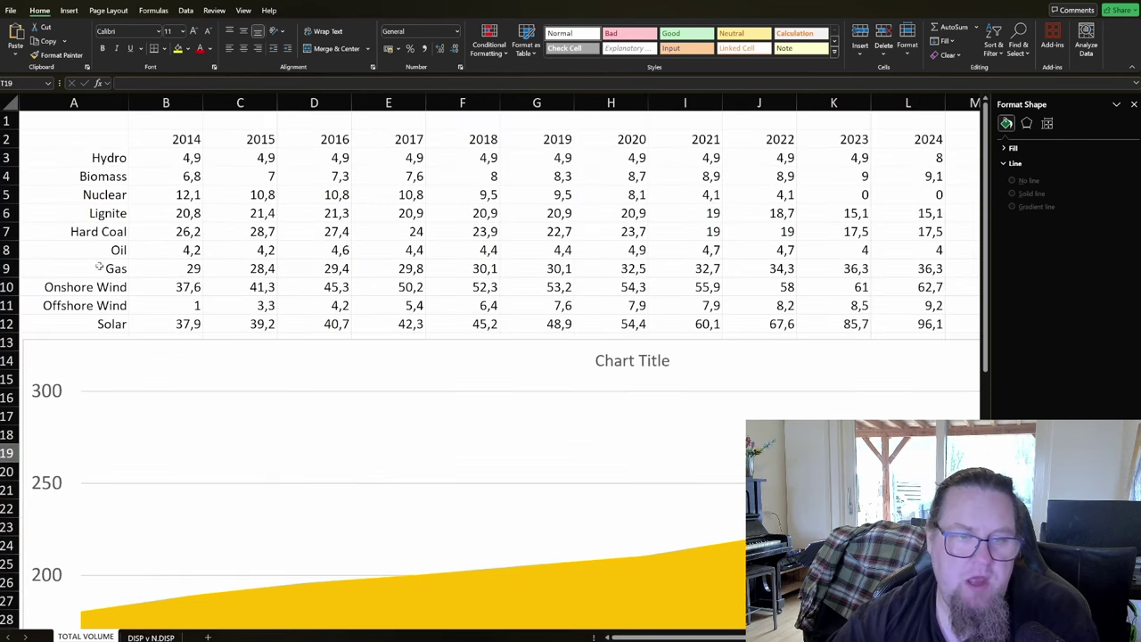
left_click_drag(29, 290, 923, 330)
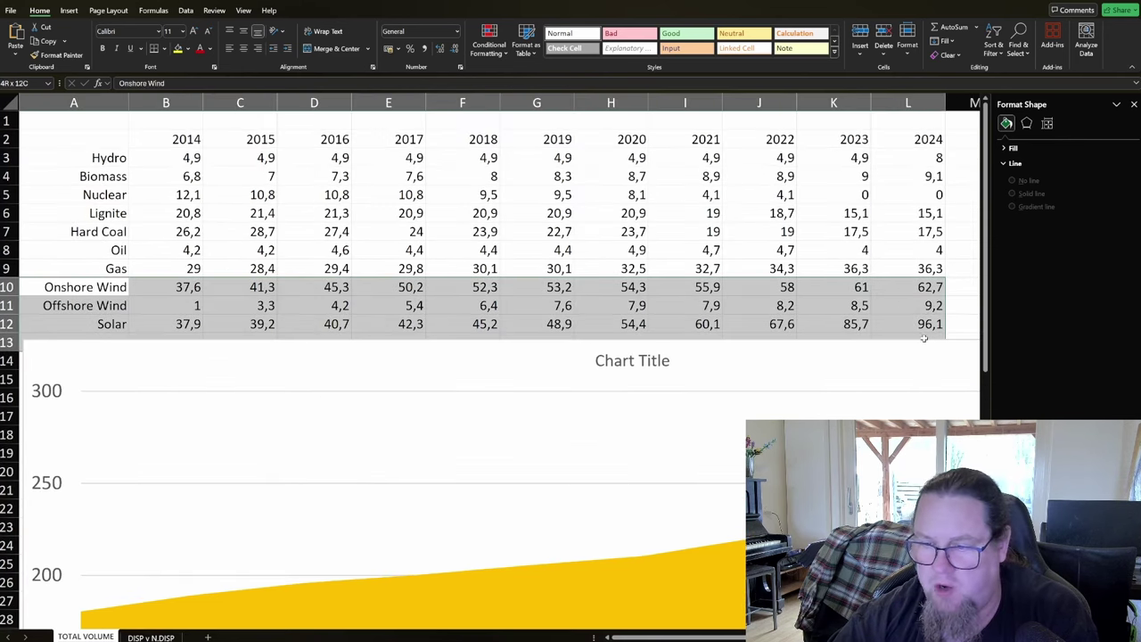
left_click(178, 49)
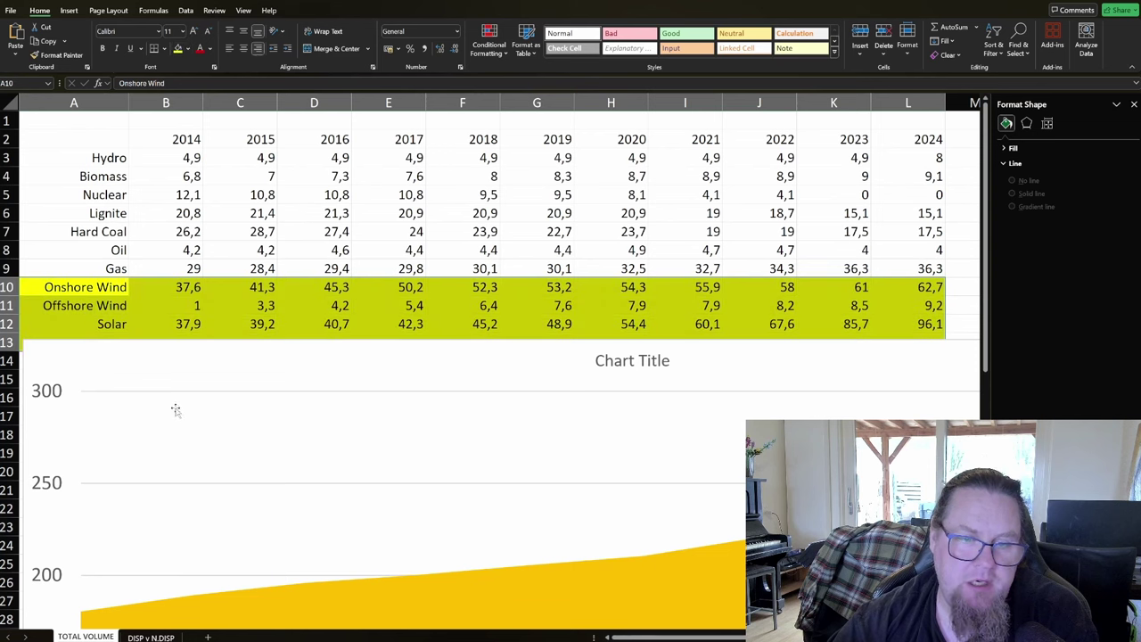
- Fill the Nuclear row from its label through the 2024 column with orange
left_click_drag(45, 194, 947, 205)
left_click(187, 49)
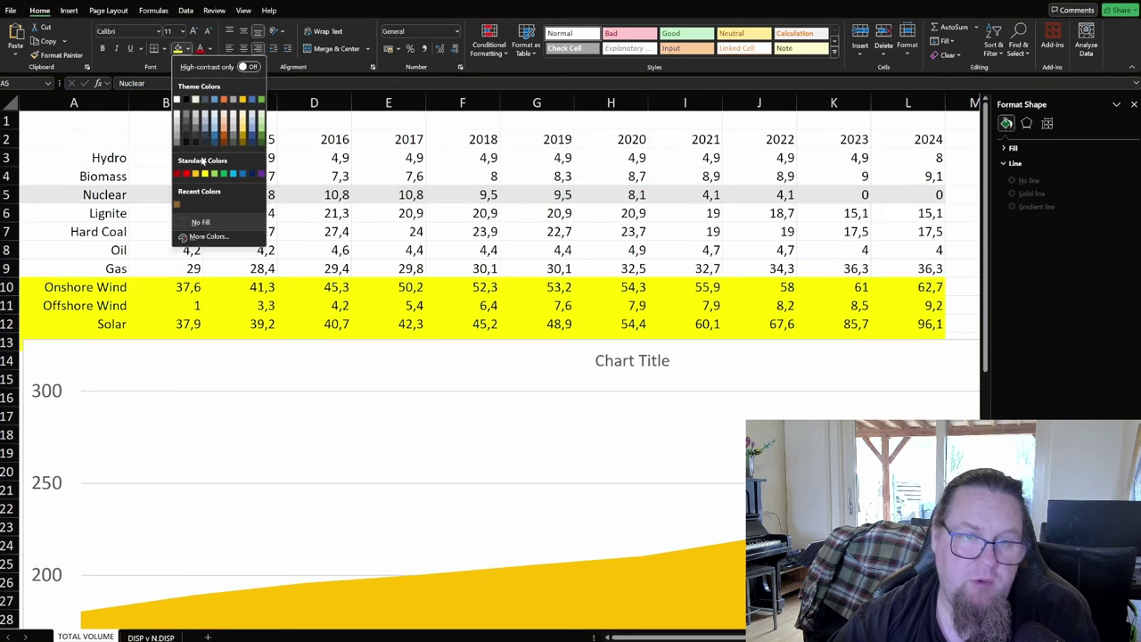
left_click(224, 99)
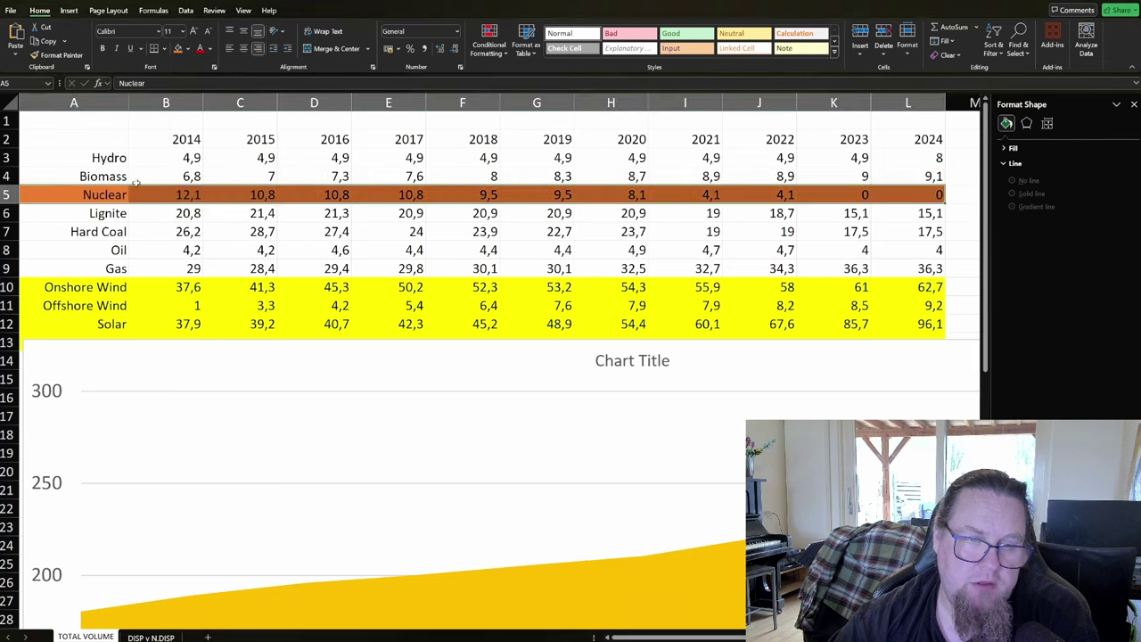
left_click_drag(134, 185, 133, 175)
left_click(508, 318)
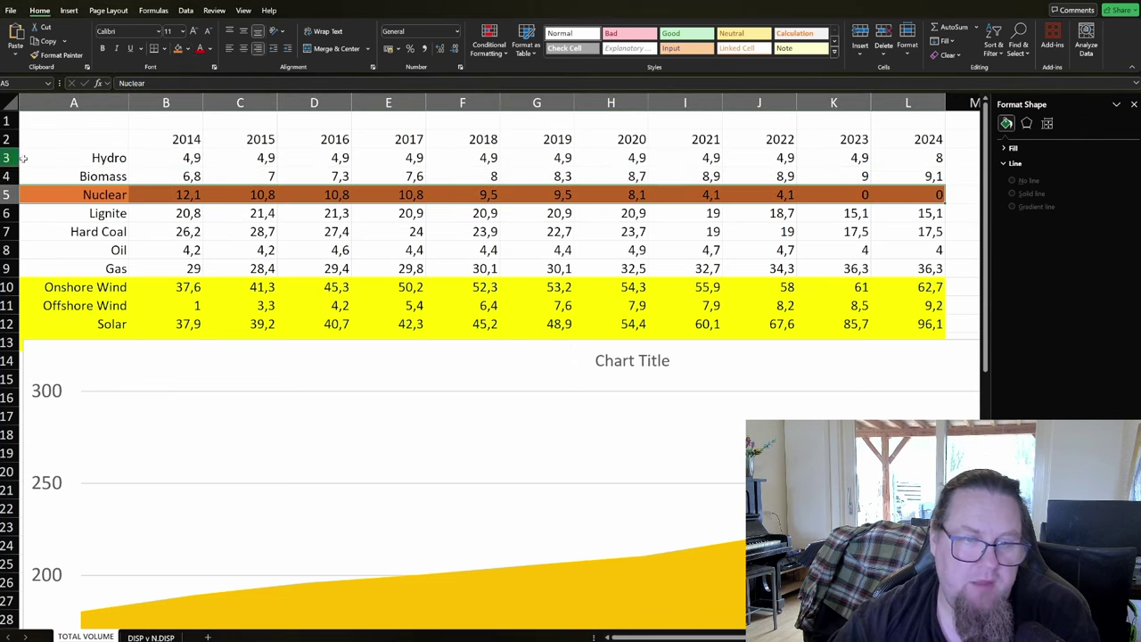
- Fill the Biomass row and the Lignite, Hard Coal, Oil and Gas rows with red
left_click_drag(54, 176, 944, 177)
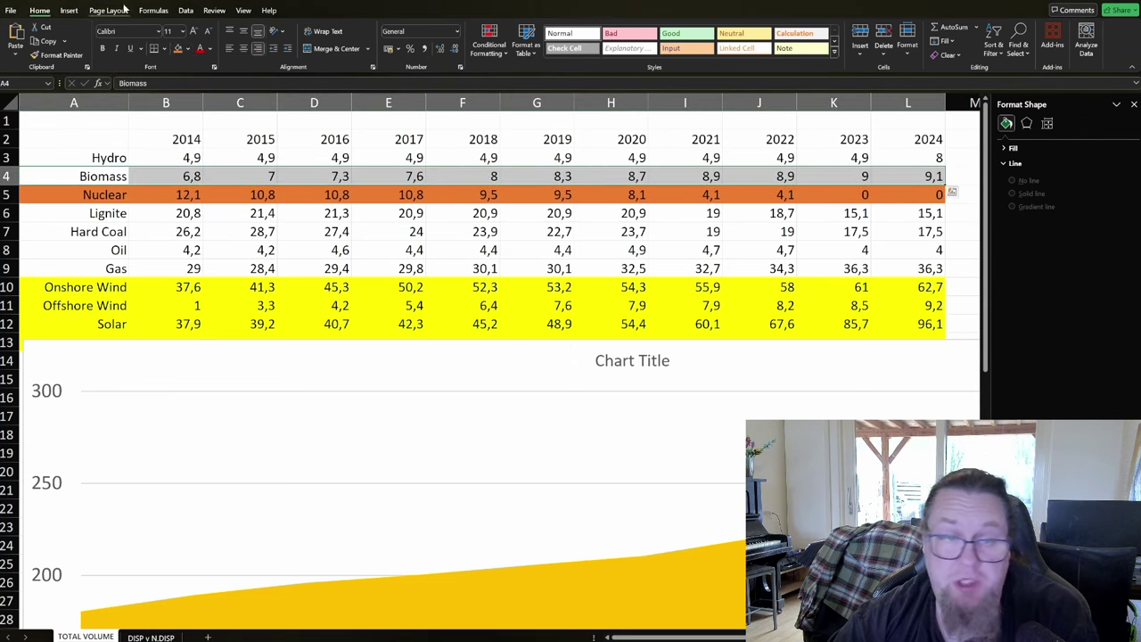
left_click(186, 49)
left_click(188, 174)
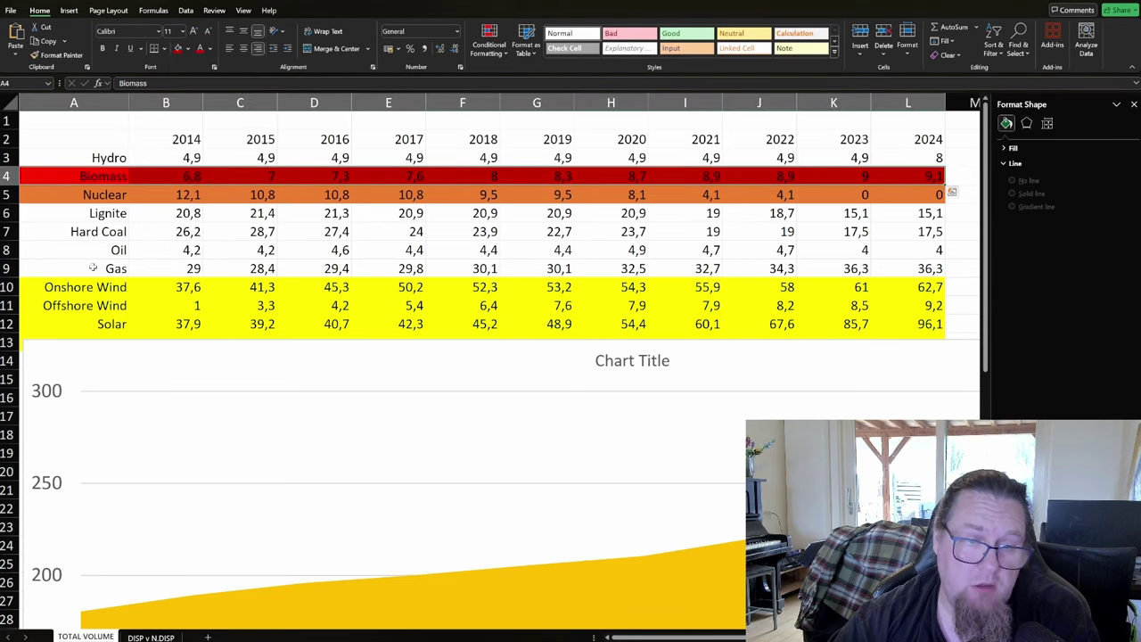
left_click_drag(58, 215, 927, 267)
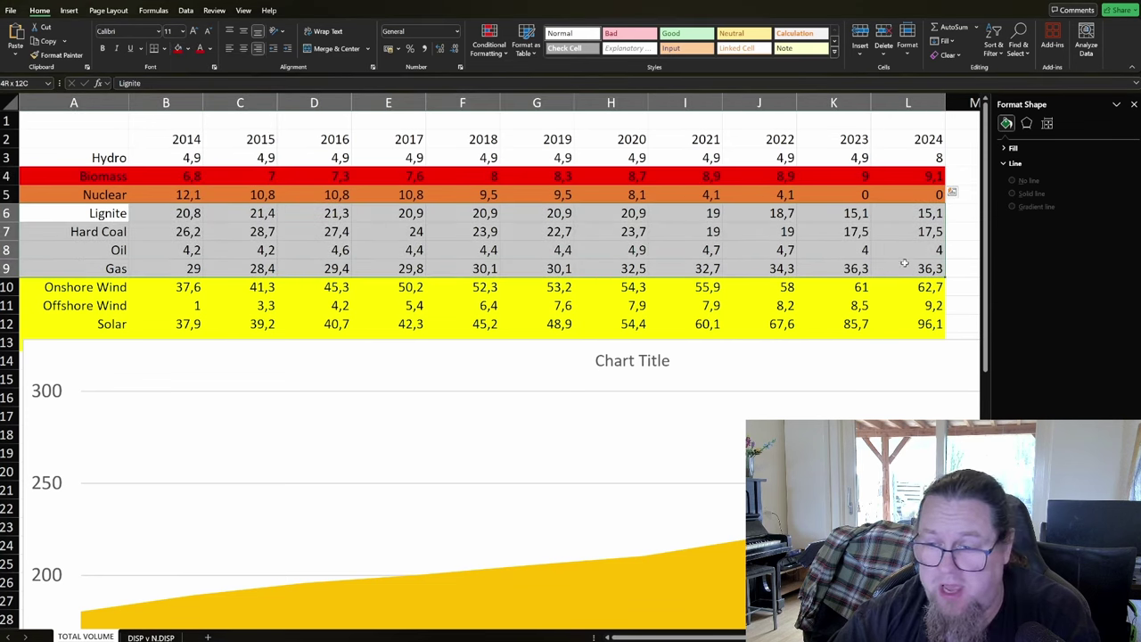
left_click(178, 50)
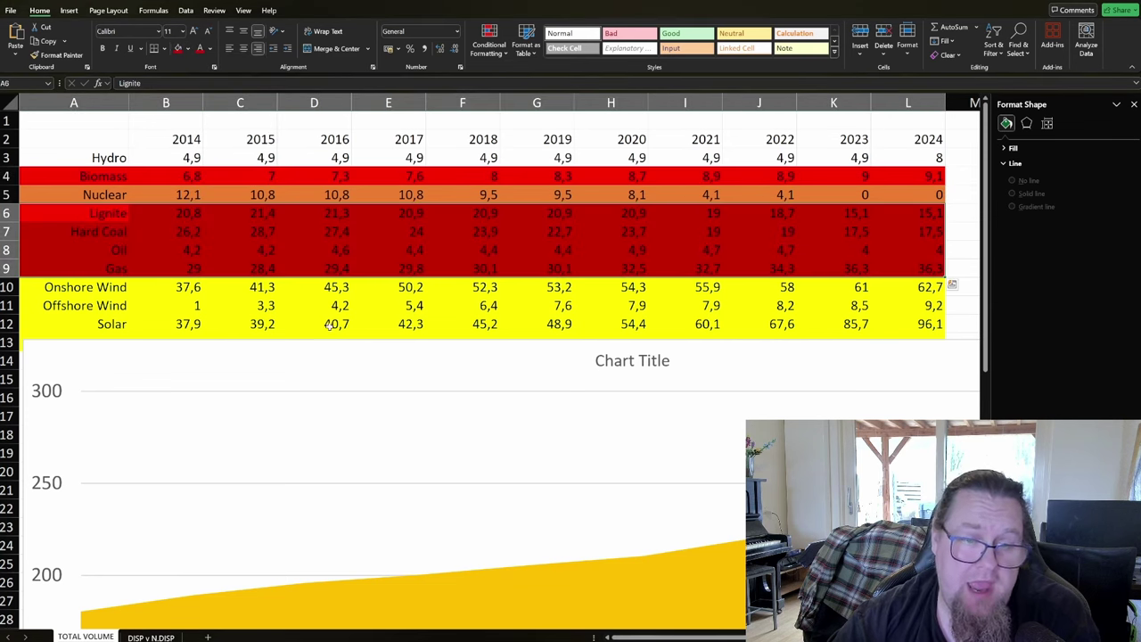
left_click(955, 227)
- Recolor the Biomass row and the Lignite through Gas rows with a light blue fill
left_click_drag(36, 178, 892, 175)
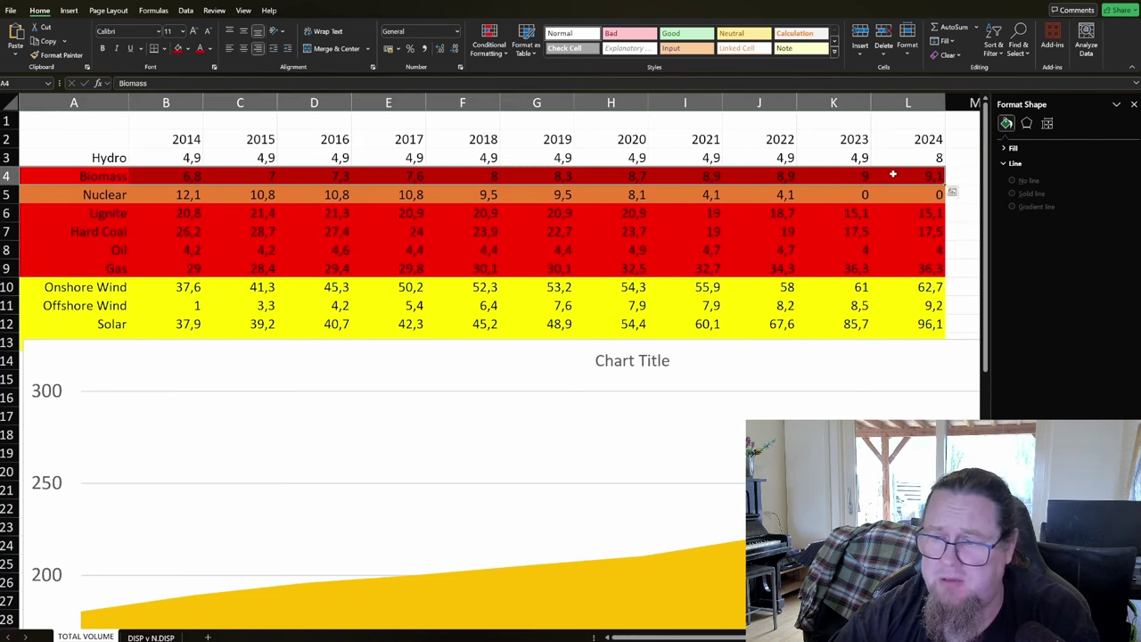
left_click(186, 49)
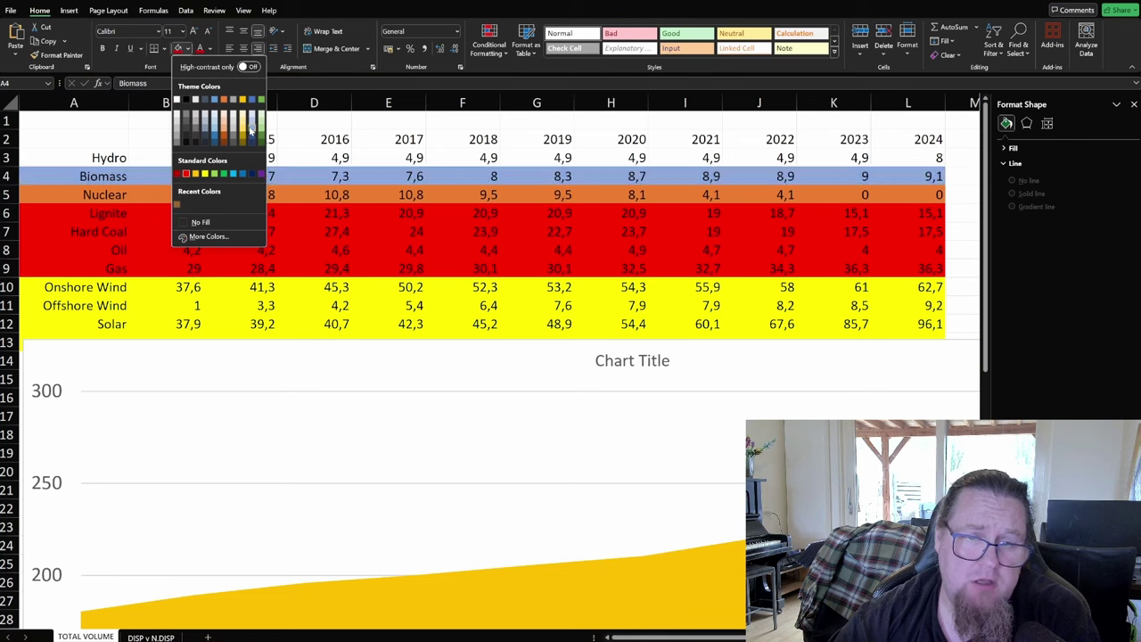
left_click(230, 141)
left_click_drag(47, 212, 909, 268)
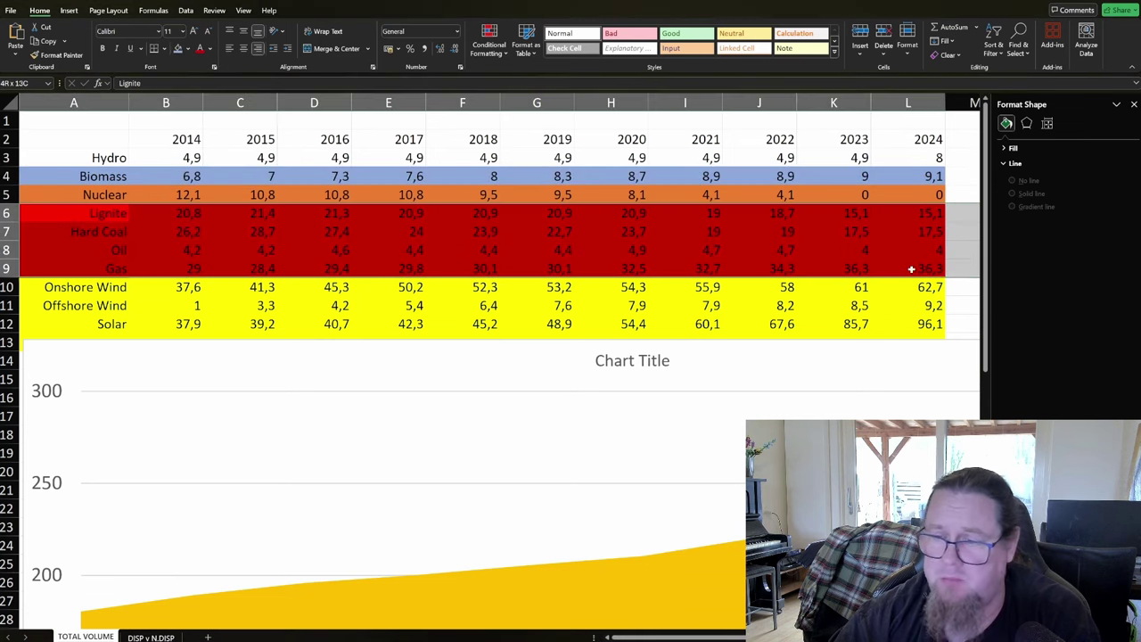
left_click(179, 49)
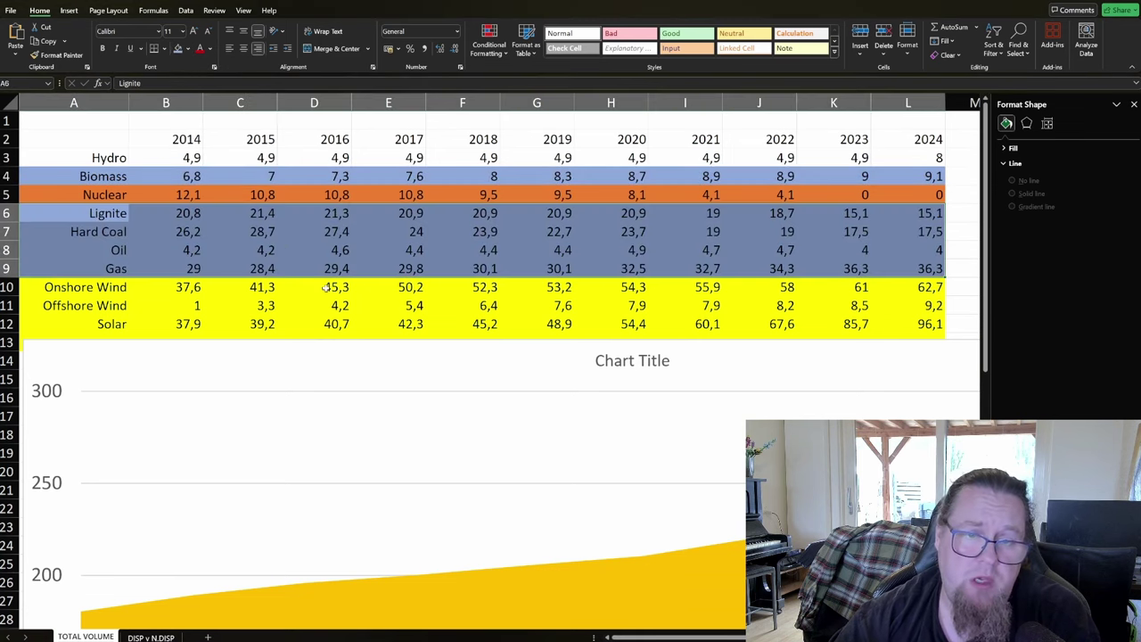
left_click(318, 288)
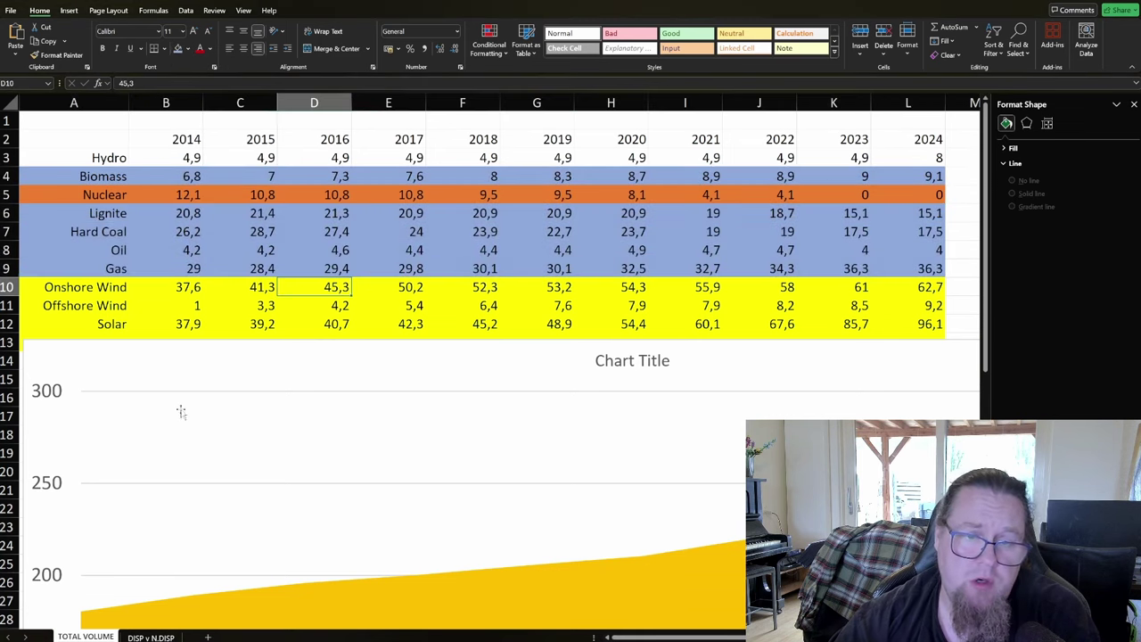
- Compare the 2014 and 2024 Gas values and examine the 2024 figures from Lignite through Gas
left_click(188, 267)
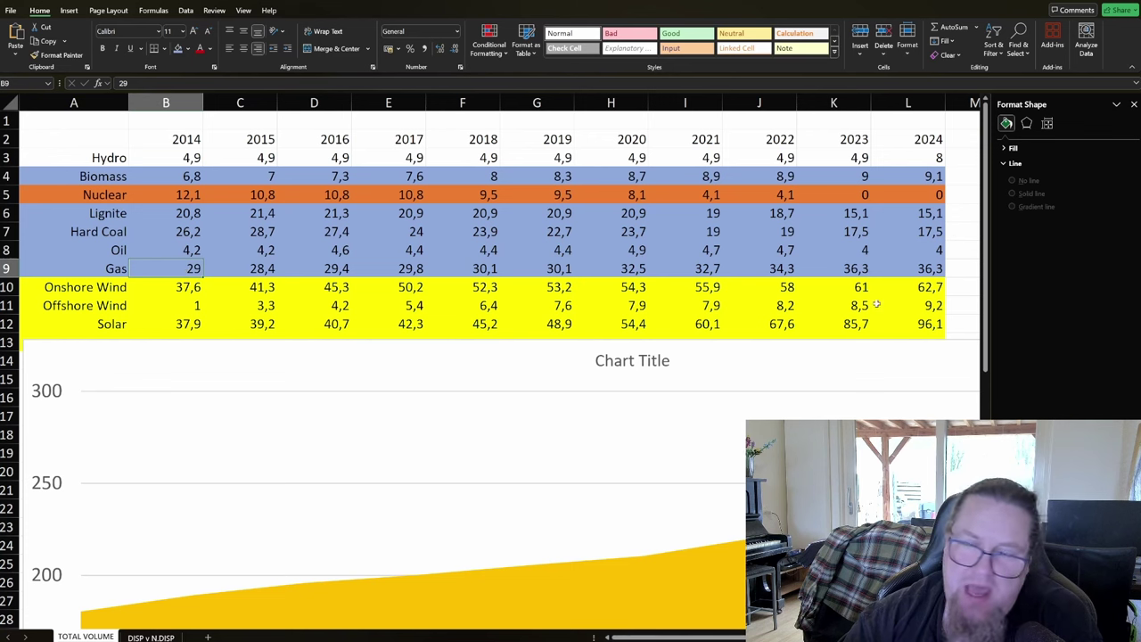
left_click(933, 268)
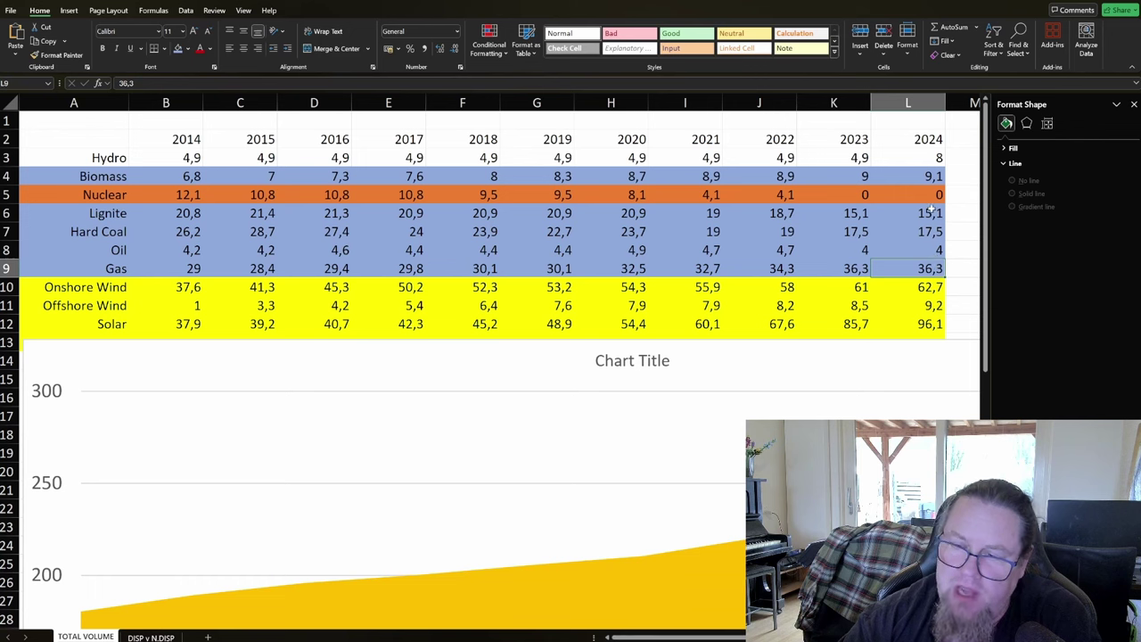
left_click_drag(932, 214, 933, 272)
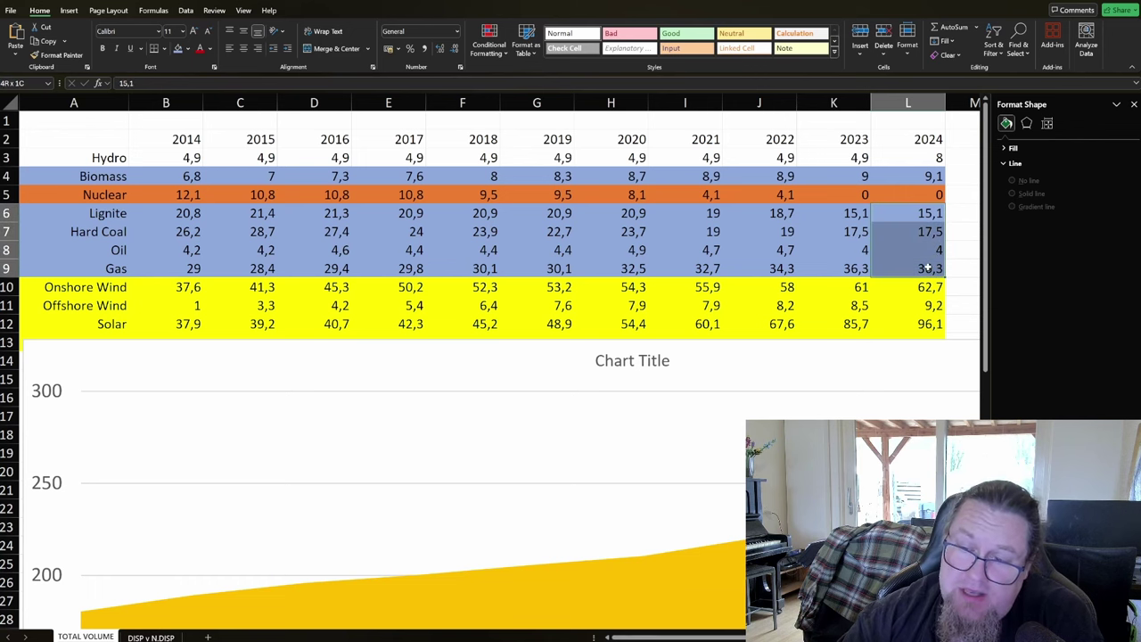
left_click(954, 230)
- Sum the 2024 values from Biomass through Gas in cell M9 with the formula =SUM(L4:L9)
left_click(964, 269)
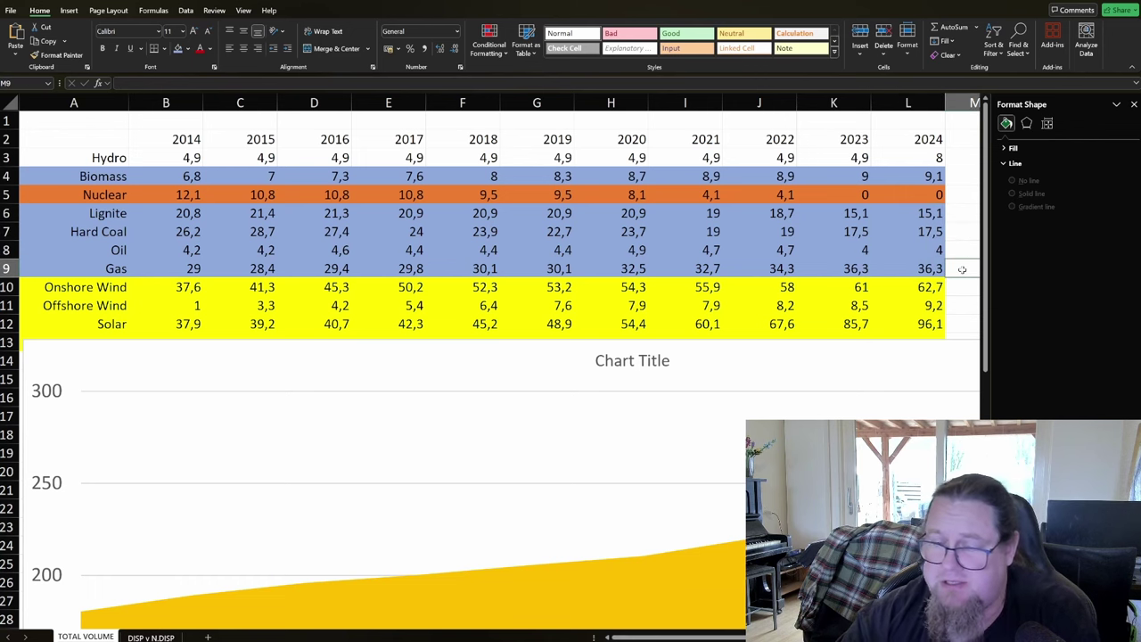
type("=")
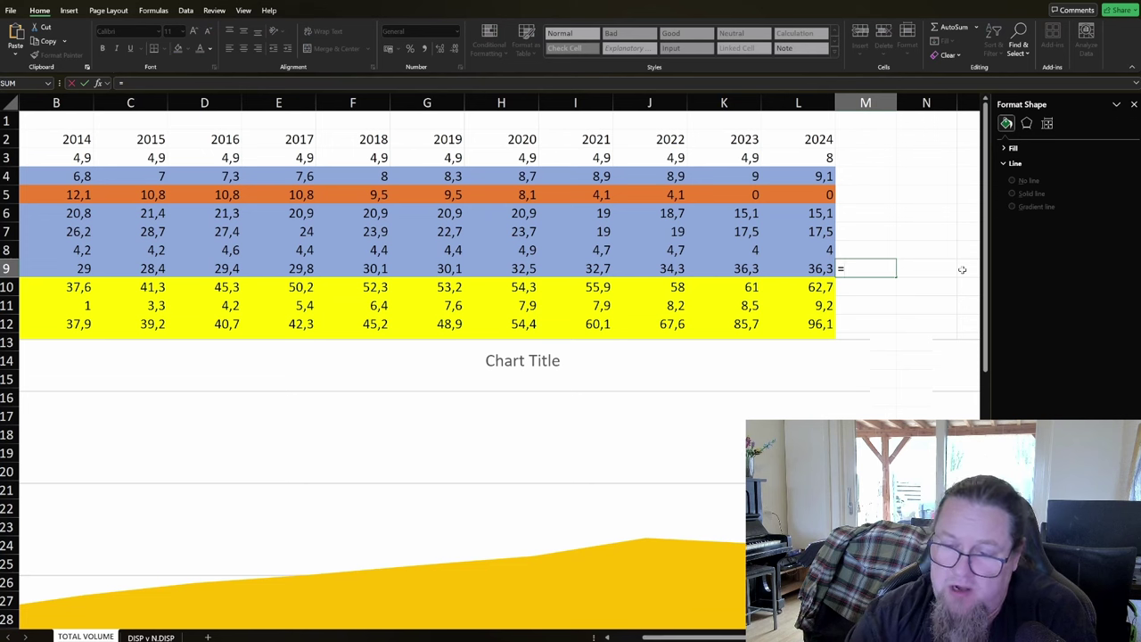
left_click(813, 176)
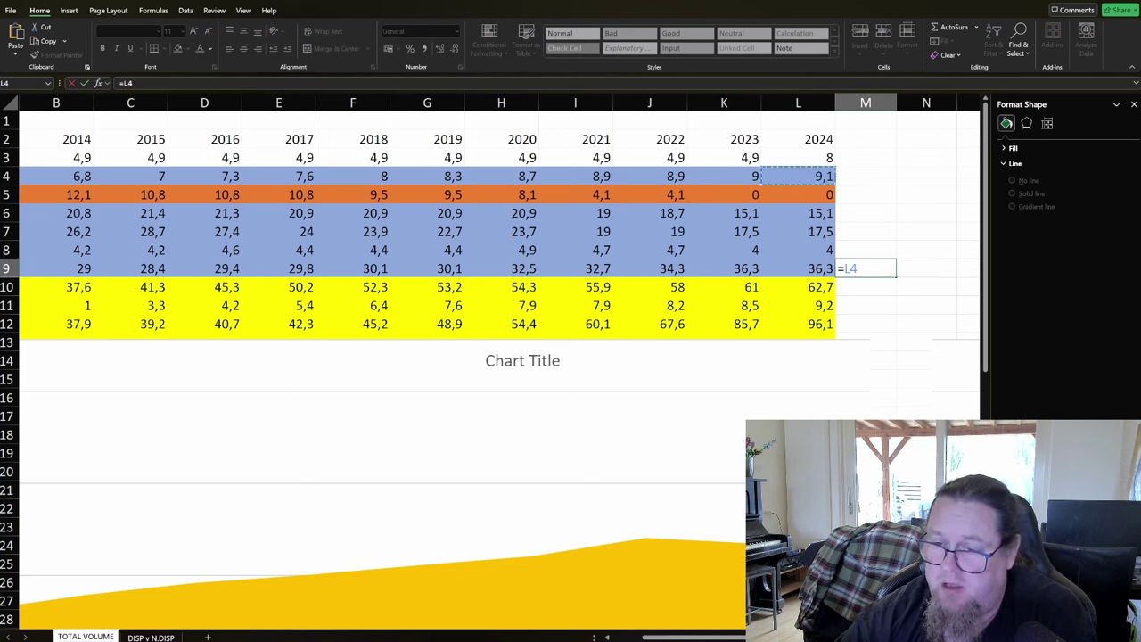
key("BackSpace")
key("BackSpace")
type("sum(")
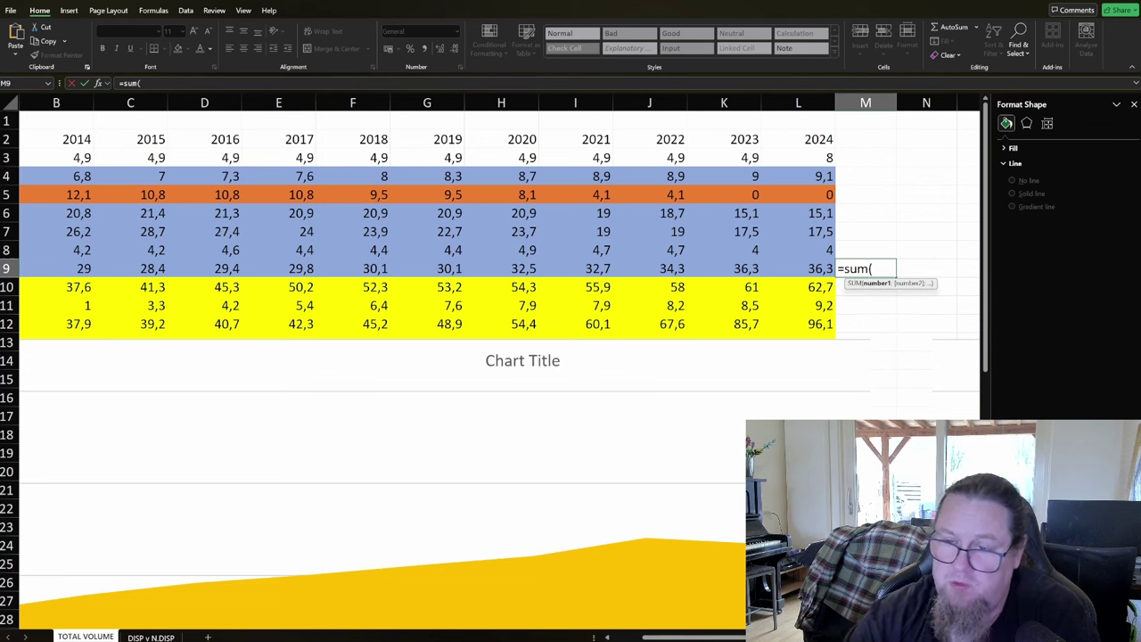
left_click_drag(817, 176, 811, 268)
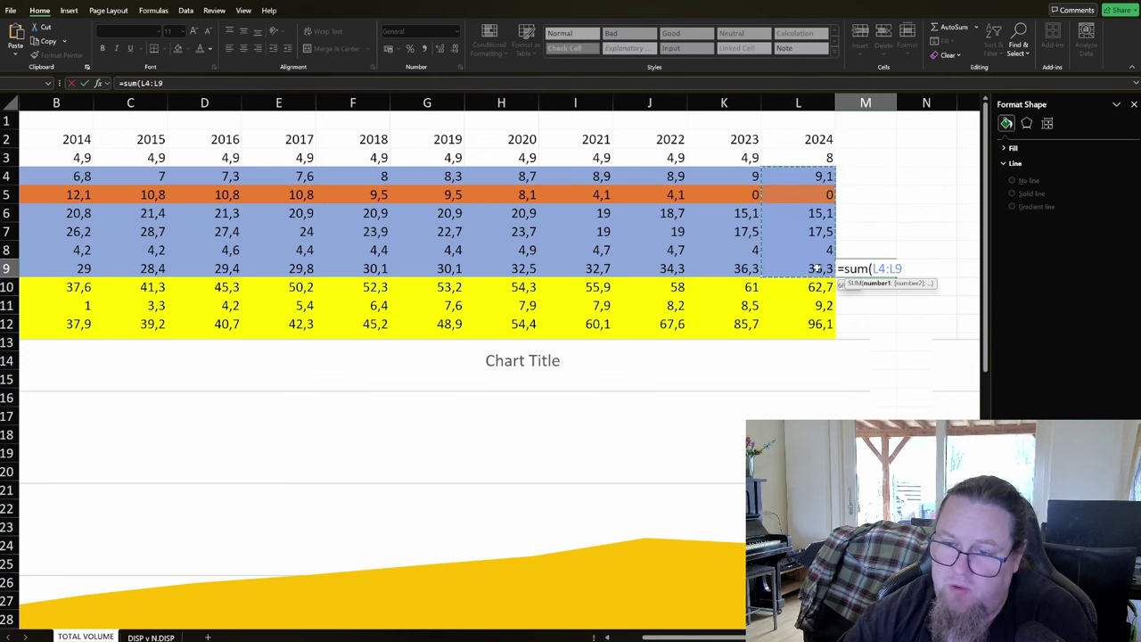
type(")")
key("Return")
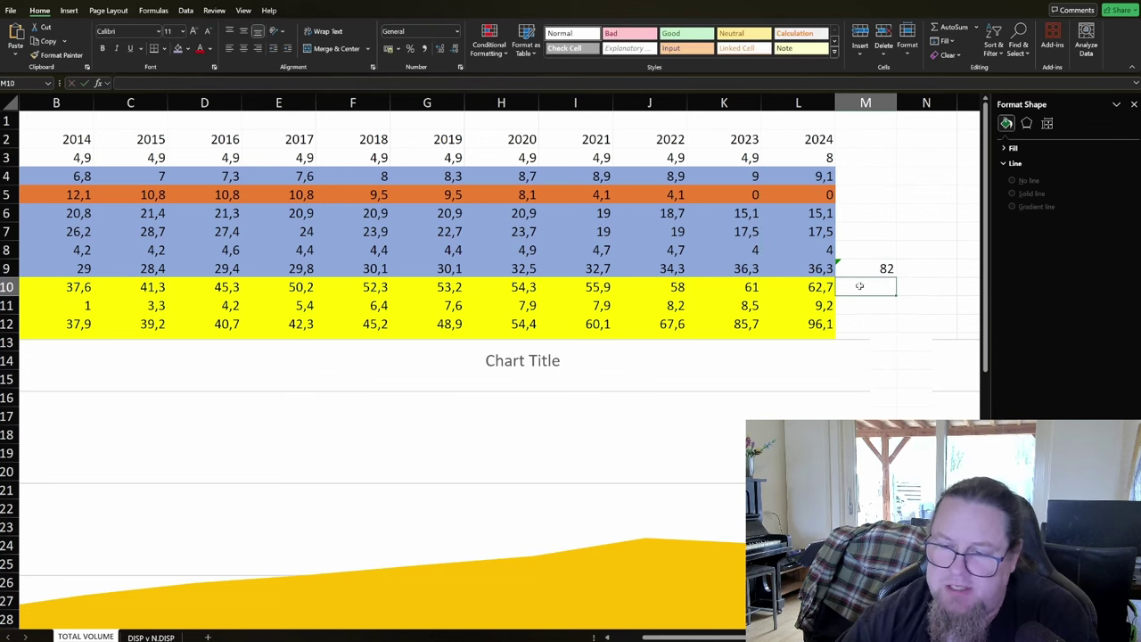
- Replace the sum formula in cell M9 with the fixed value 90
key("Up")
scroll(499, 268, "left", 1)
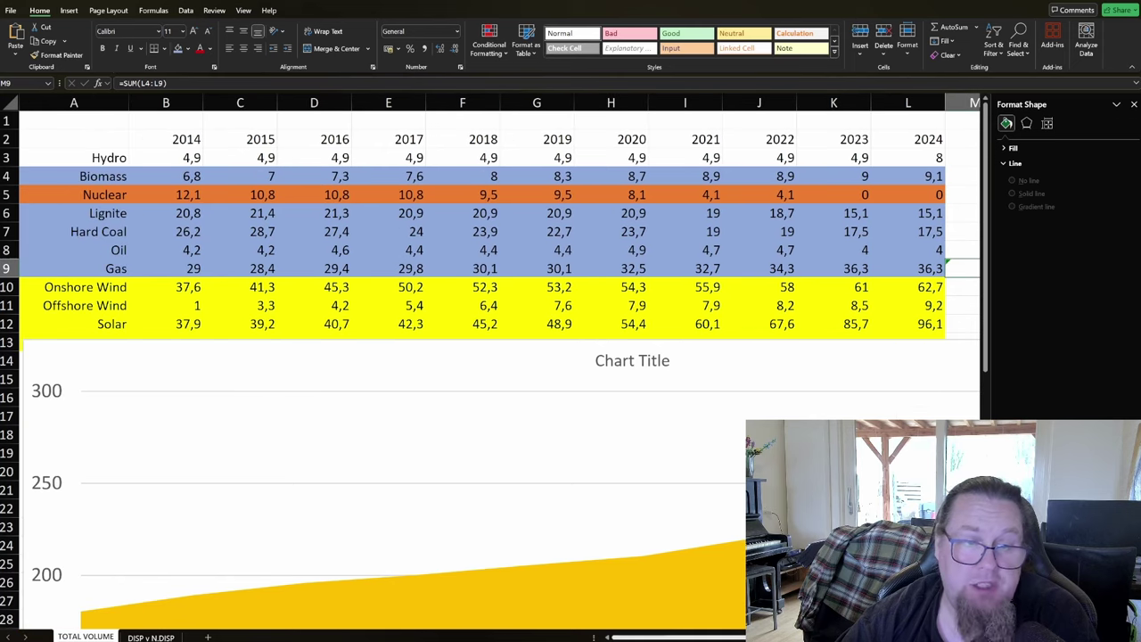
scroll(499, 268, "right", 2)
scroll(500, 267, "left", 2)
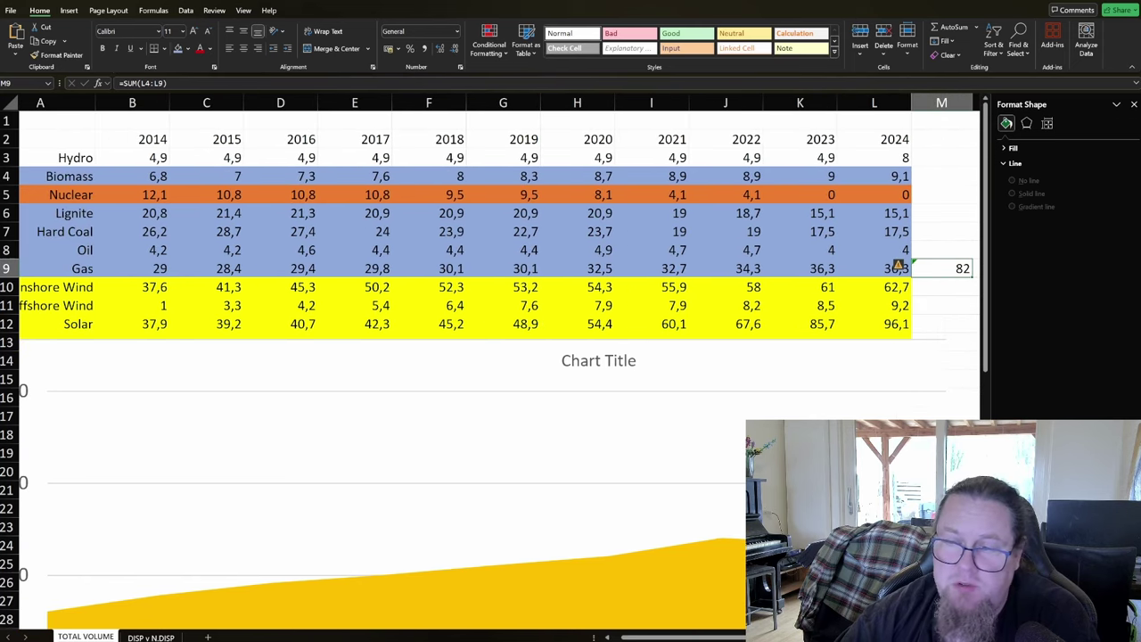
double_click(951, 270)
key("Return")
left_click(950, 270)
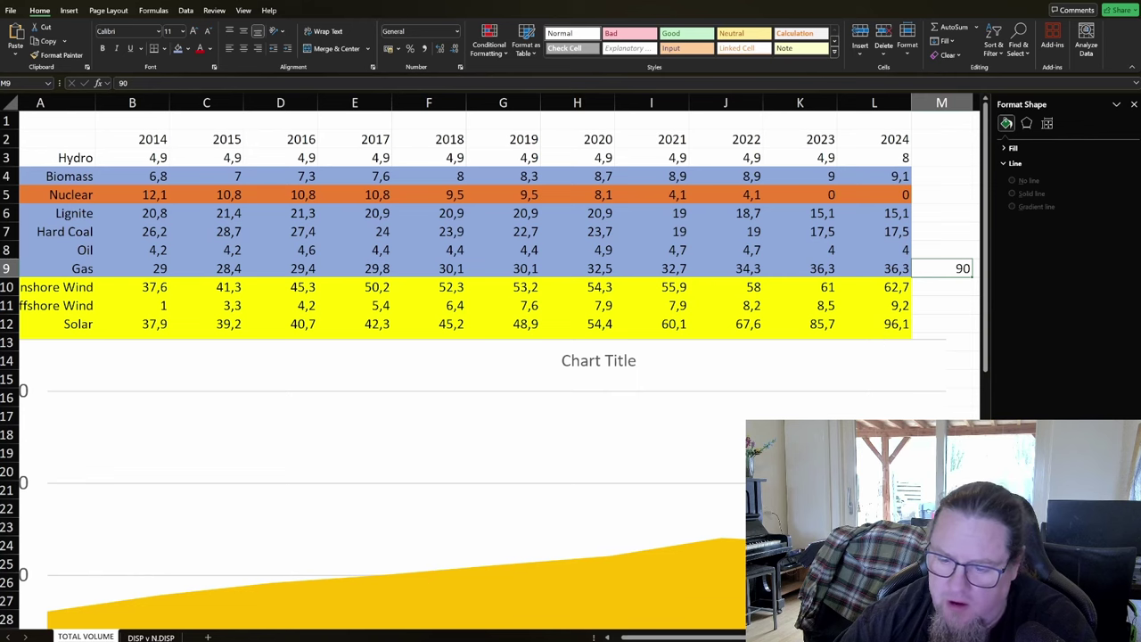
- Review the total in M9 alongside the table's energy sources, pointing out Biomass and Lignite
scroll(720, 635, "left", 2)
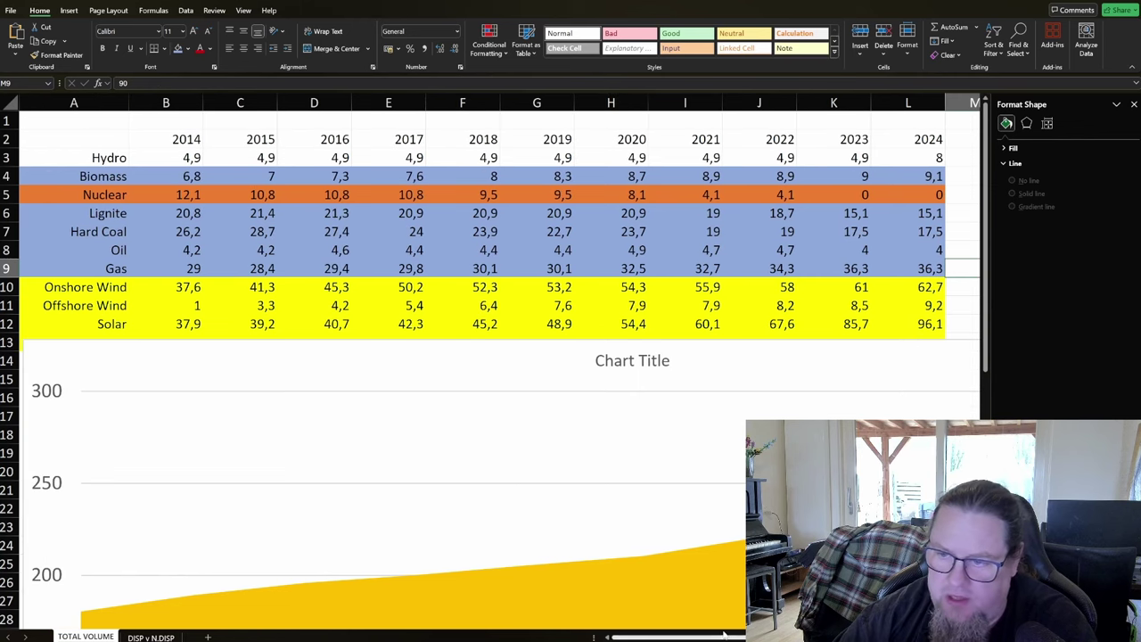
scroll(724, 634, "right", 3)
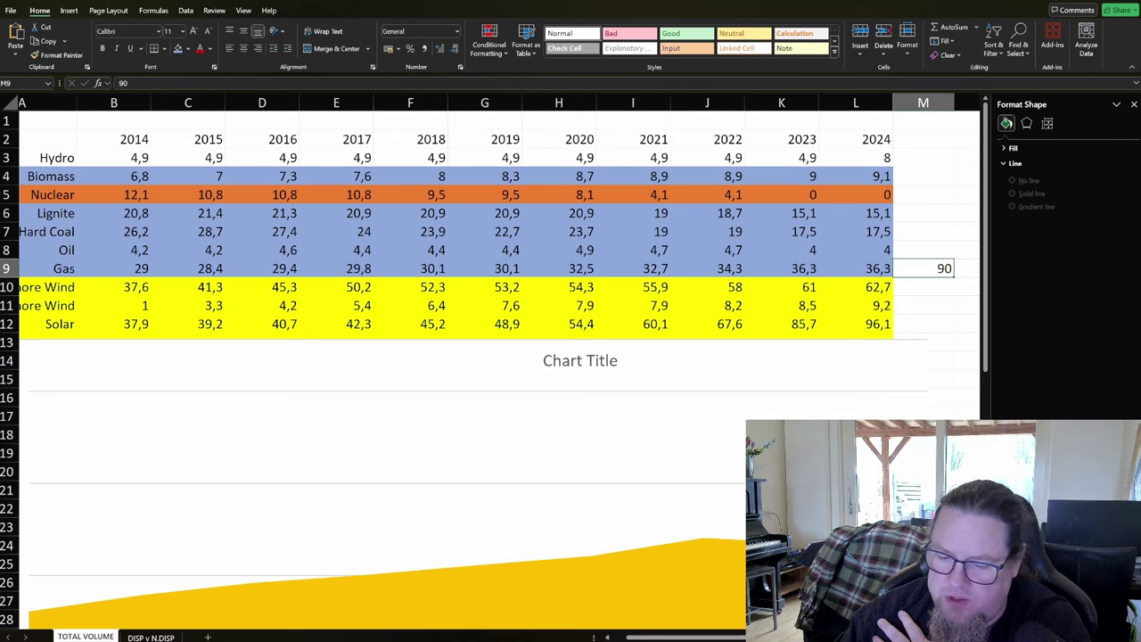
scroll(670, 639, "left", 3)
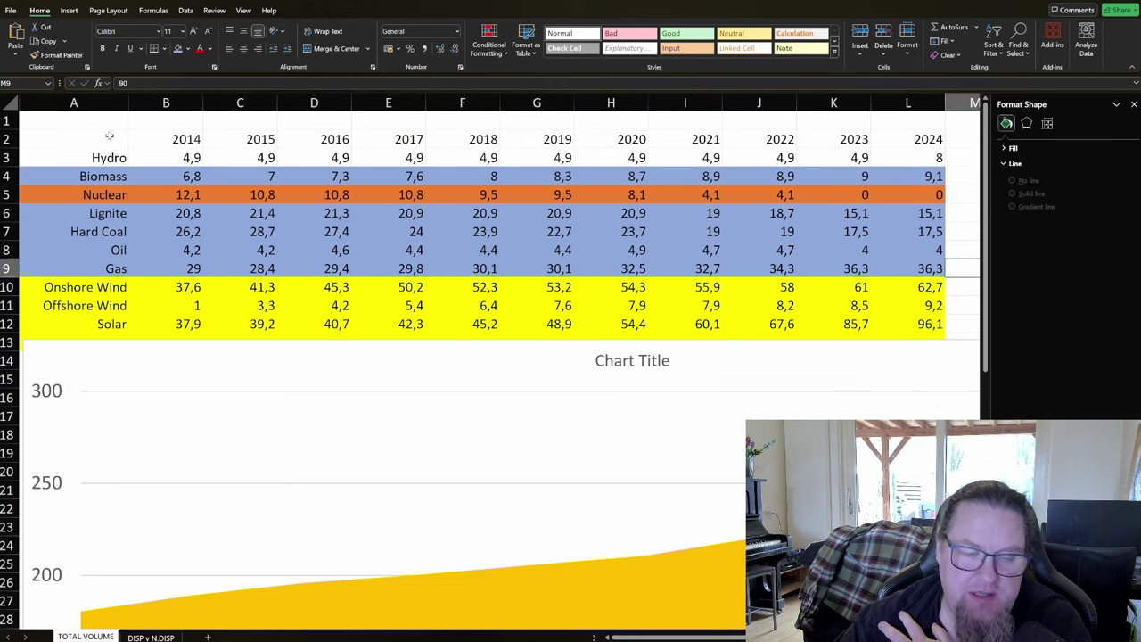
left_click(103, 176)
left_click(113, 214)
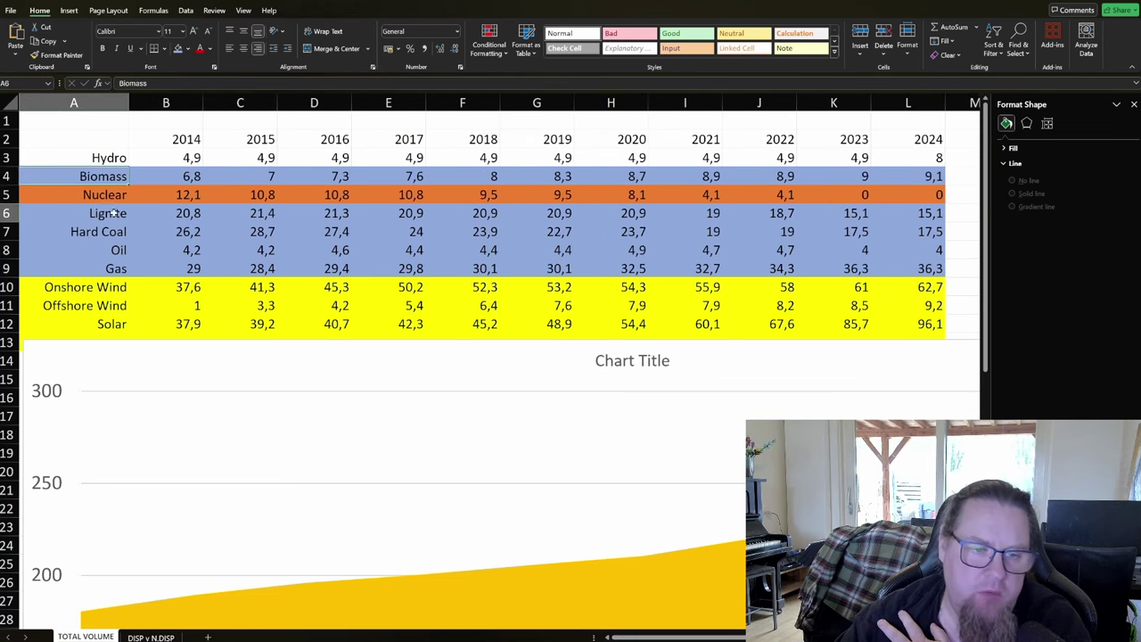
- Review the Hard Coal, Oil and Gas rows, then highlight the 2024 capacity values for Lignite and Hard Coal
left_click(118, 233)
left_click(117, 252)
left_click(117, 268)
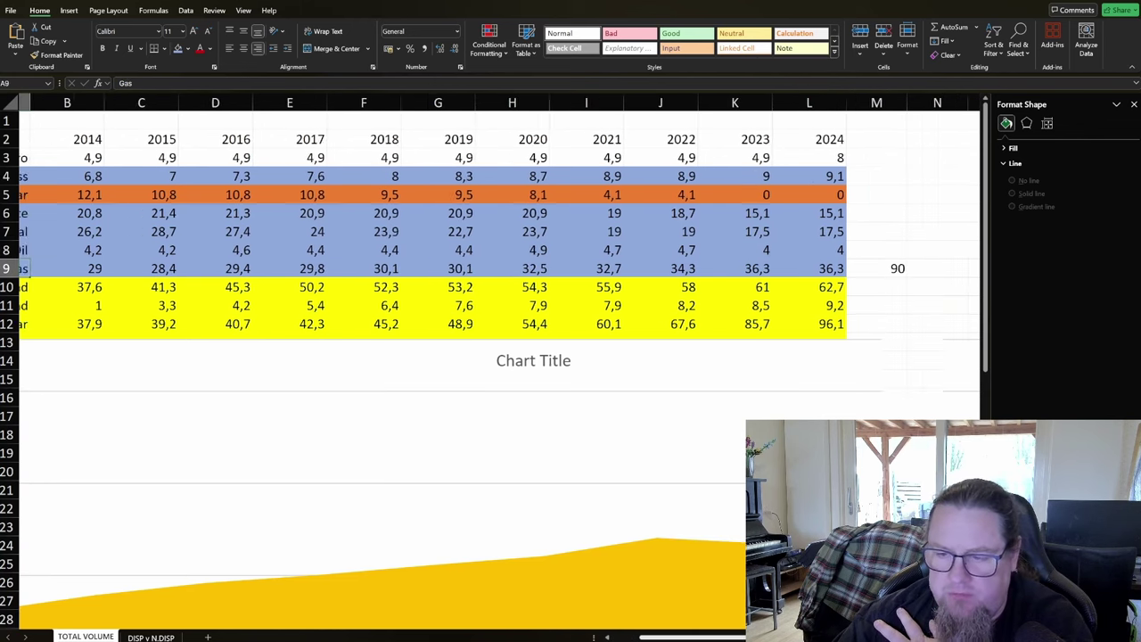
left_click_drag(697, 633, 732, 634)
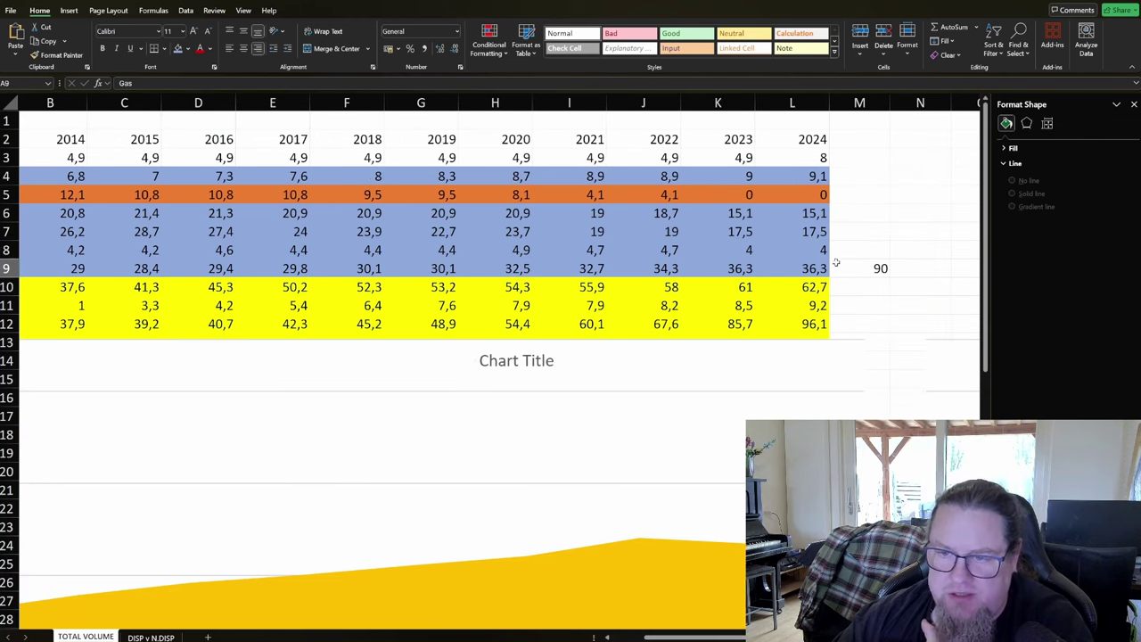
left_click(821, 212)
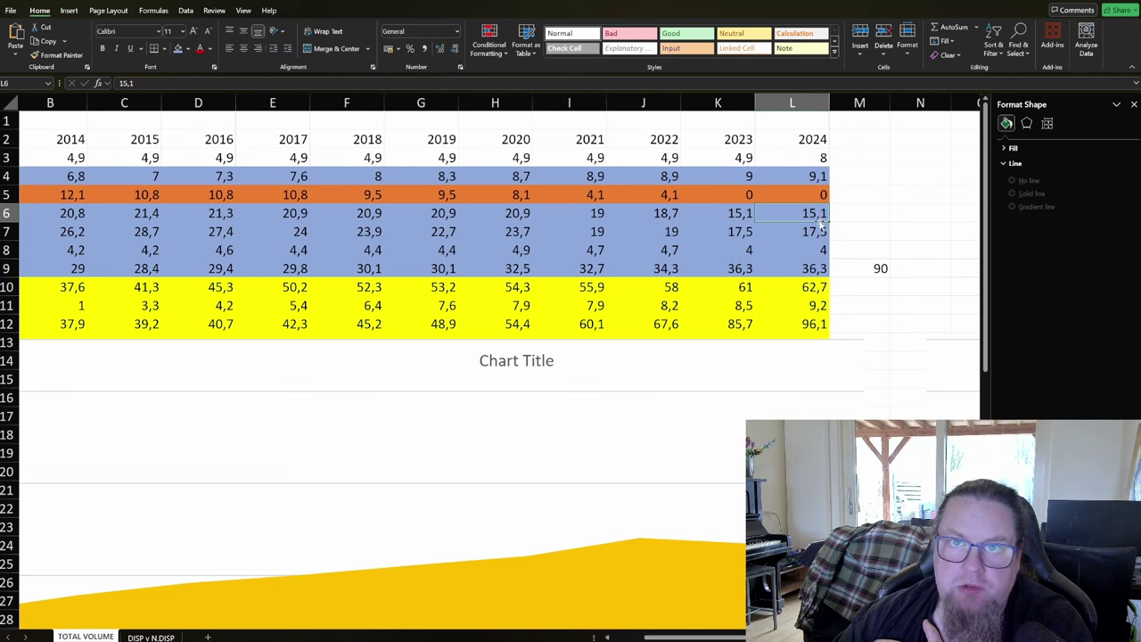
left_click(806, 231, "ctrl")
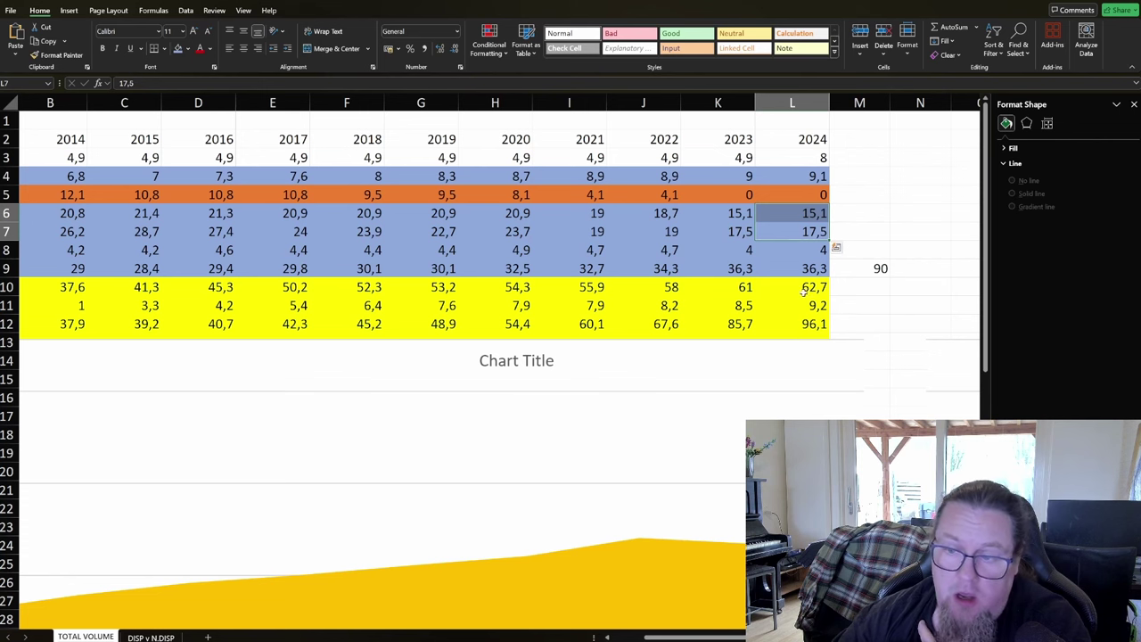
- Compare the 2024 Onshore Wind, Offshore Wind and Solar values with the 2024 Lignite and Hard Coal values
left_click_drag(809, 285, 811, 326)
left_click(811, 325)
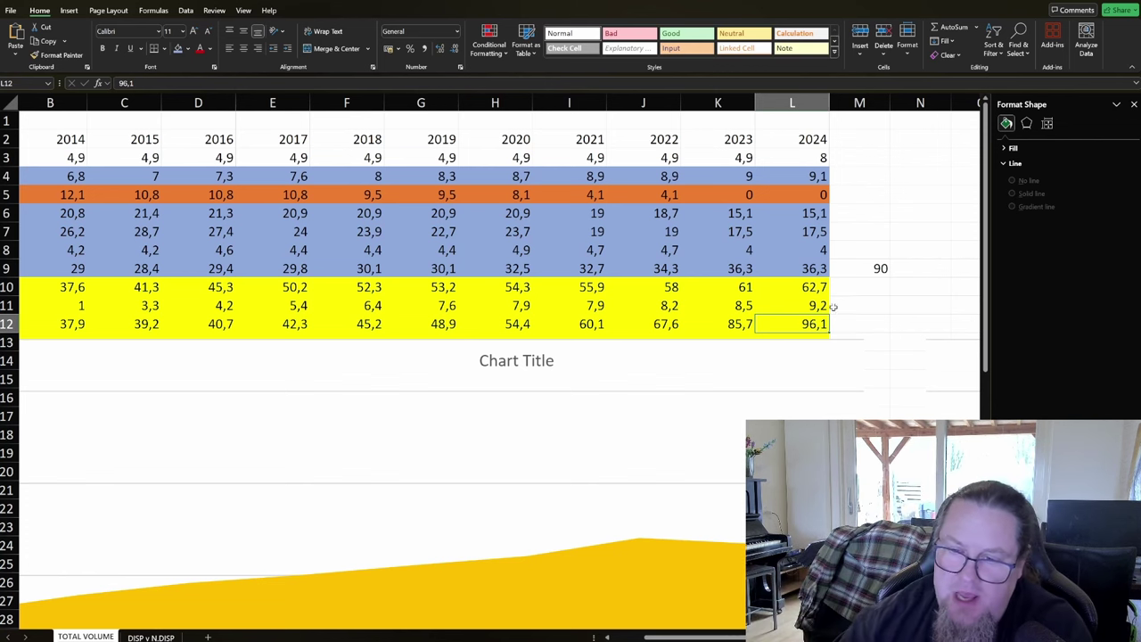
left_click_drag(803, 218, 811, 231)
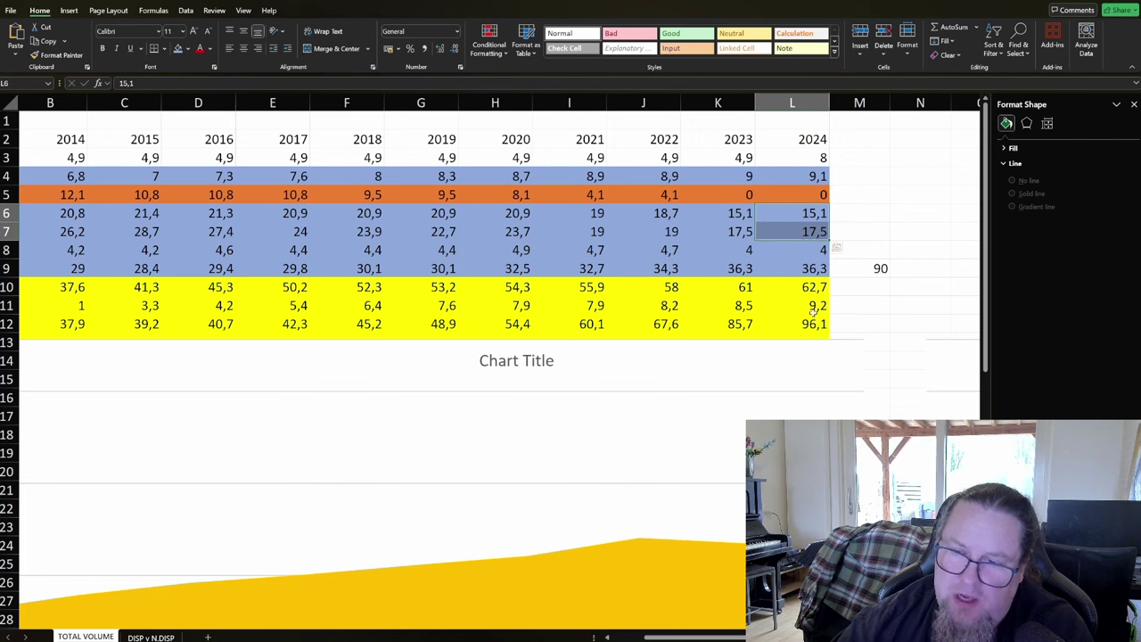
left_click_drag(809, 176, 813, 326)
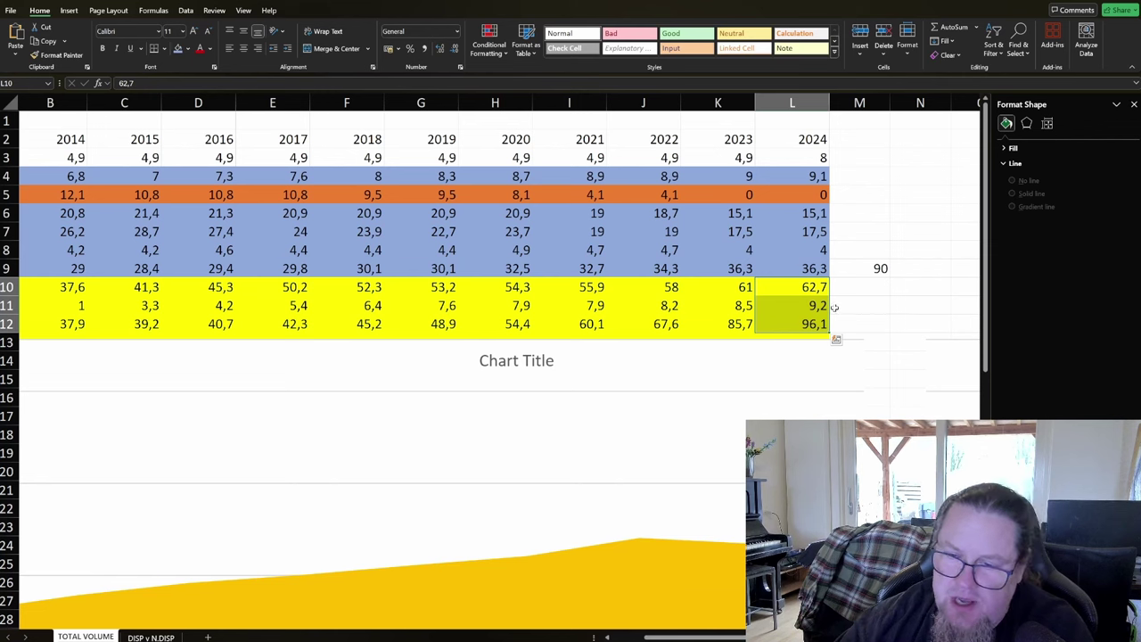
left_click(836, 308)
left_click_drag(799, 282, 835, 336)
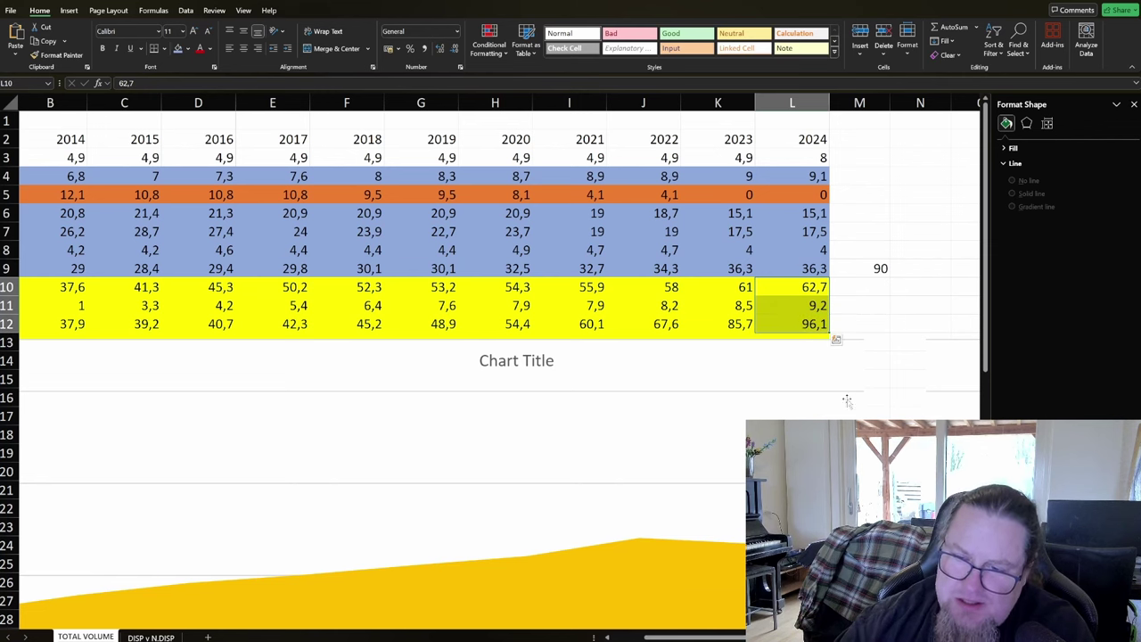
- Contrast the 2024 values from Lignite through Gas with the wind and solar block, ending on the 2024 Gas value
left_click(806, 270)
left_click_drag(805, 254, 807, 214)
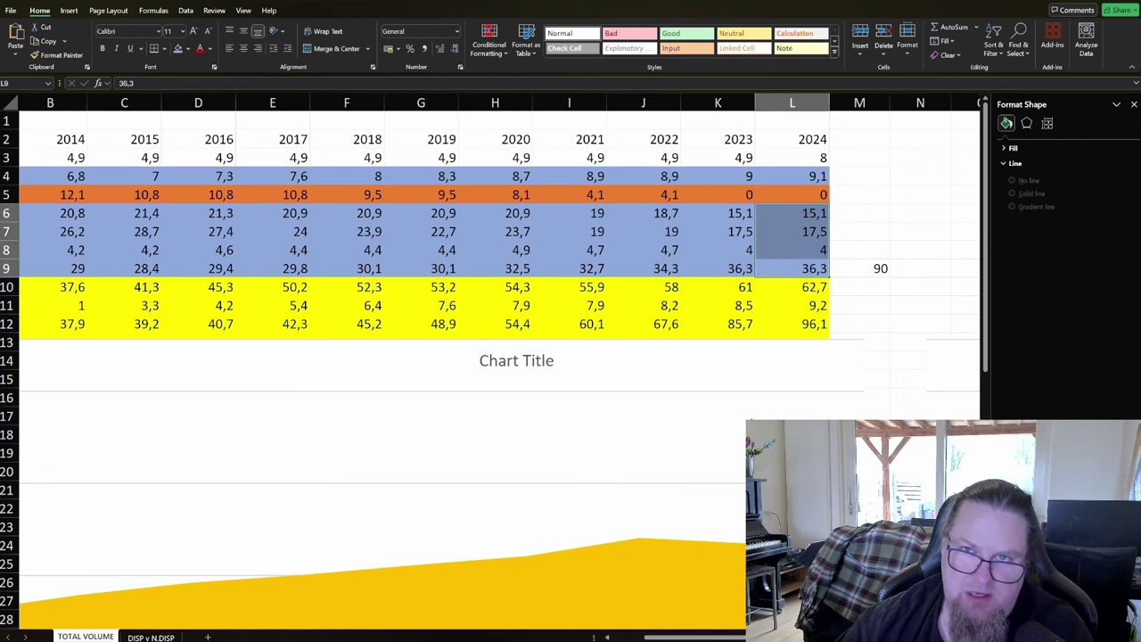
left_click_drag(816, 285, 824, 330)
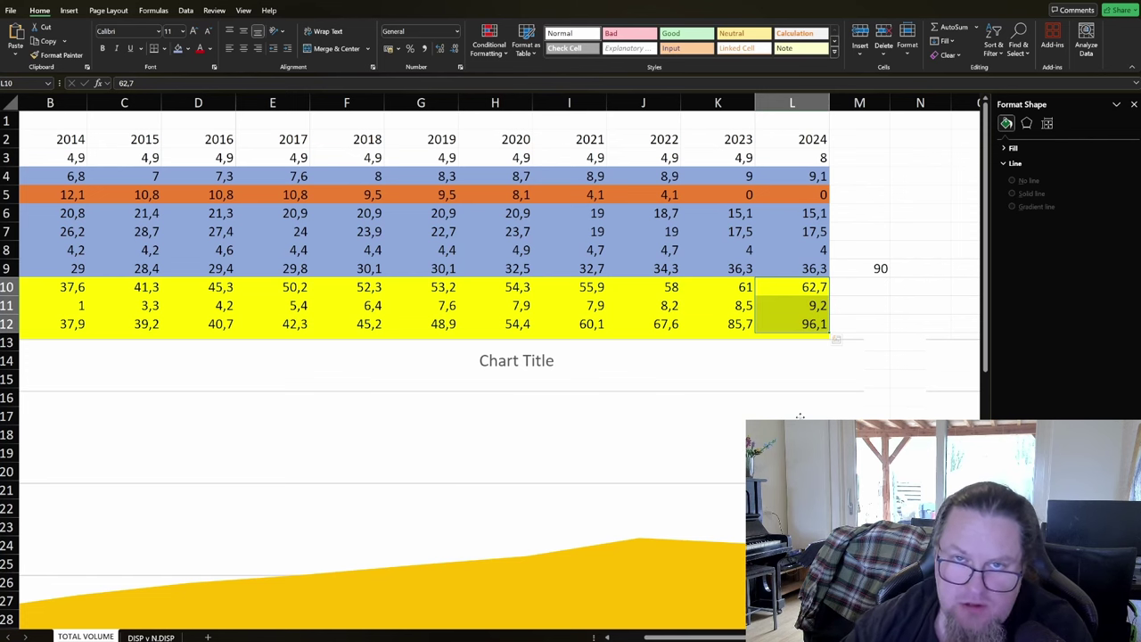
left_click(807, 268)
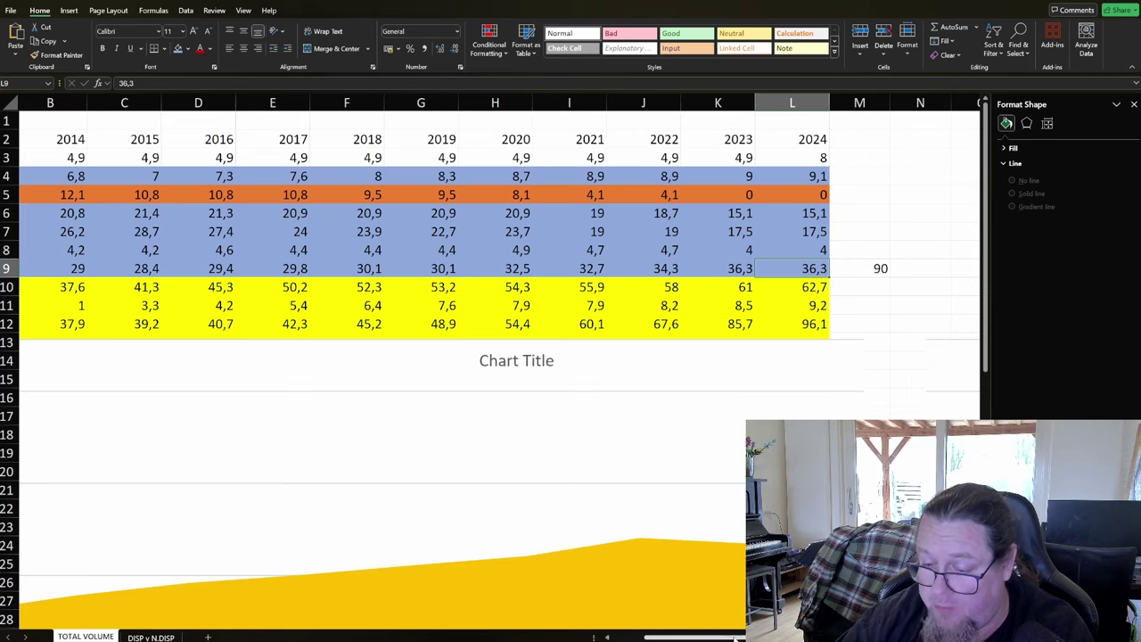
left_click_drag(737, 639, 673, 638)
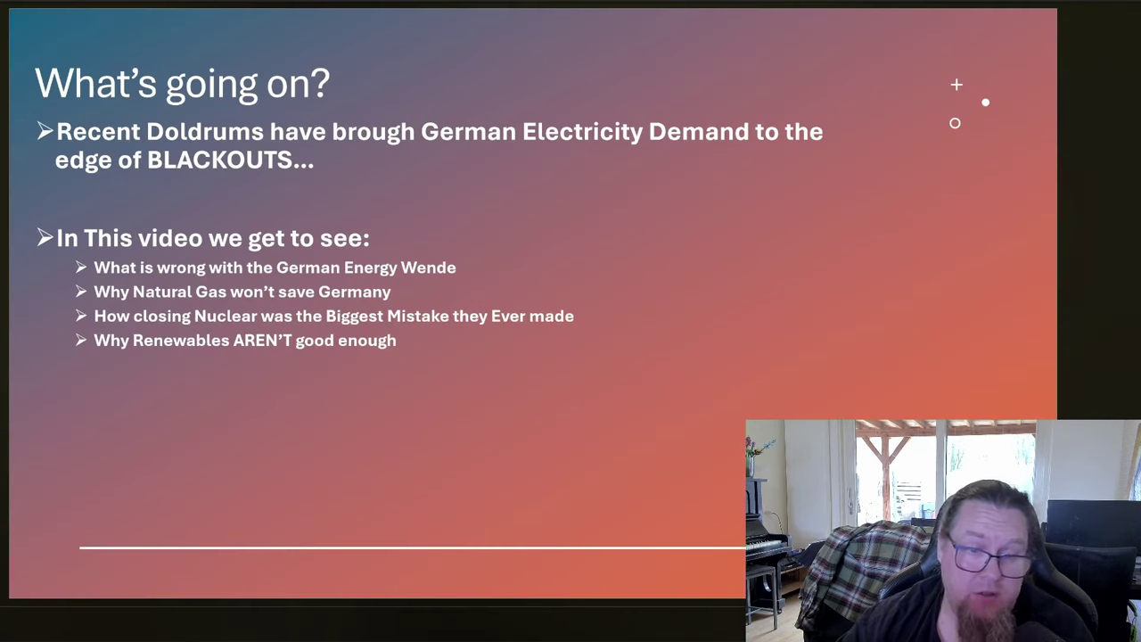
key("Right")
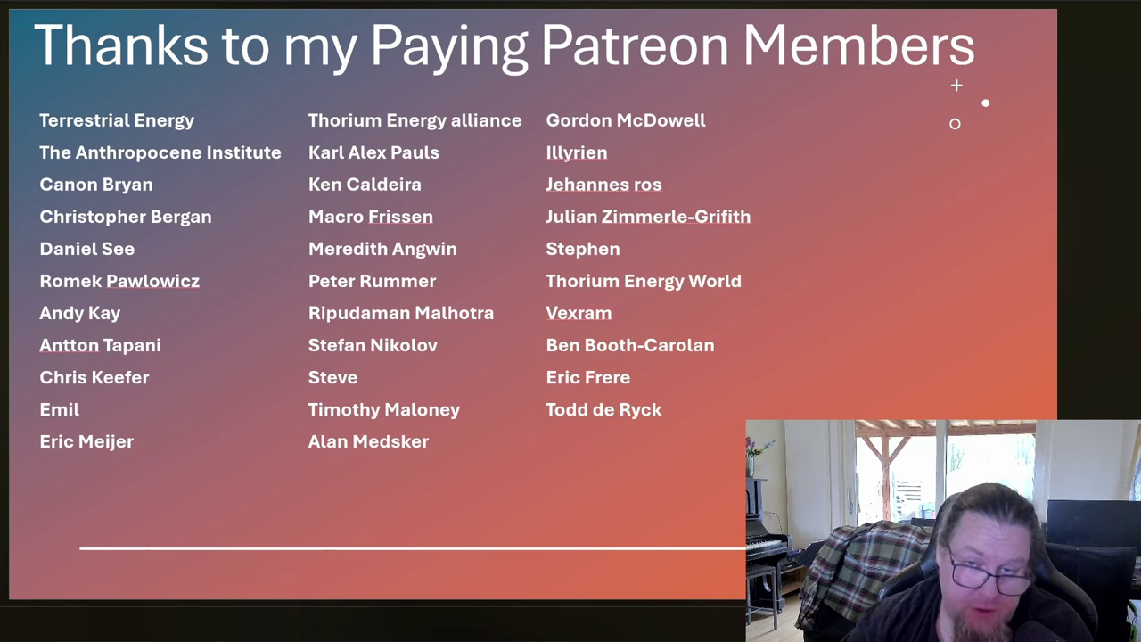